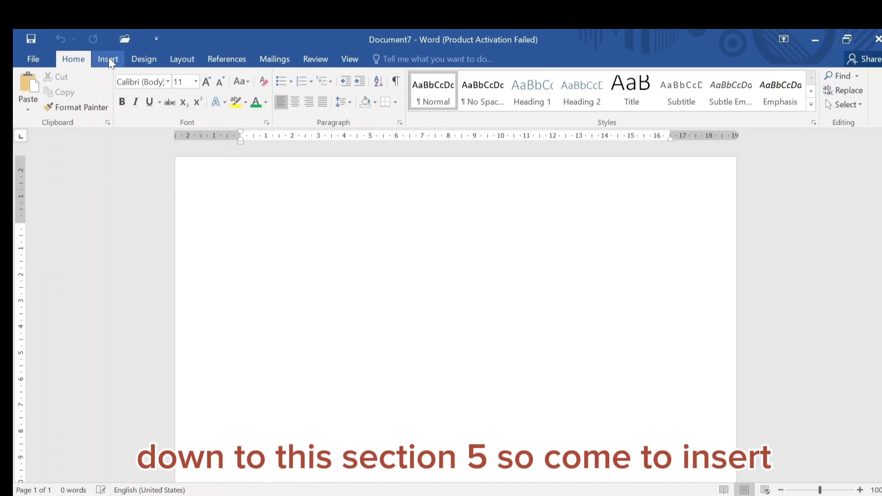
Insert a table with 5 columns and 2 rows
{"action": "left_click", "coordinate": [108, 59]}
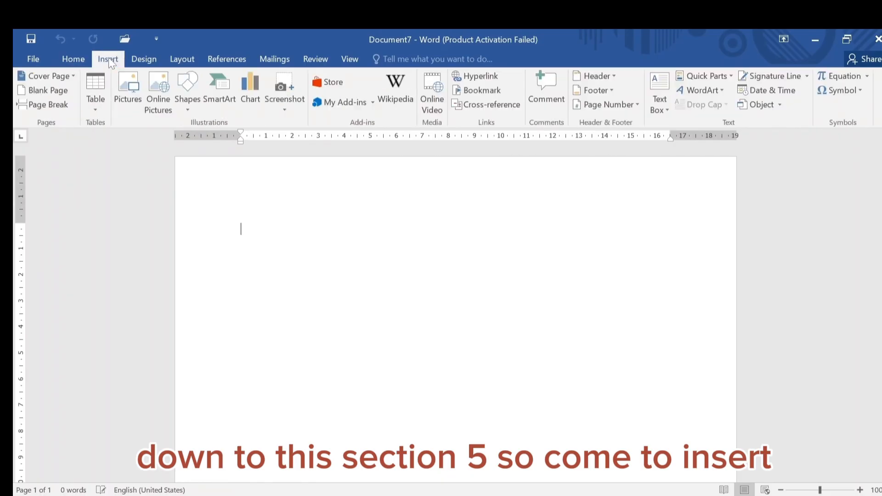
{"action": "left_click", "coordinate": [96, 101]}
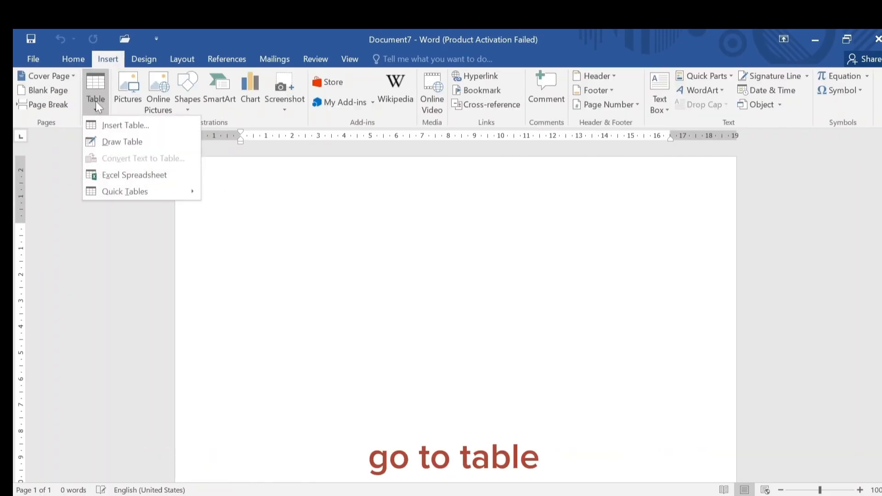
{"action": "left_click", "coordinate": [142, 125]}
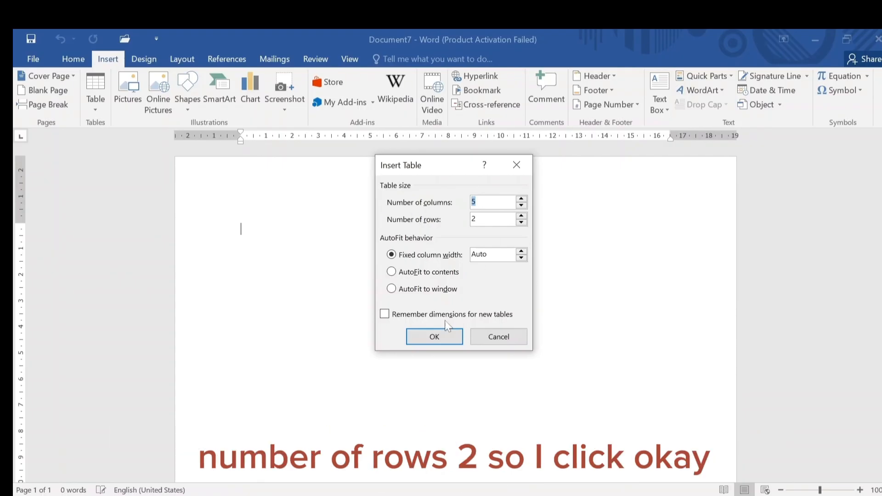
{"action": "left_click", "coordinate": [434, 340]}
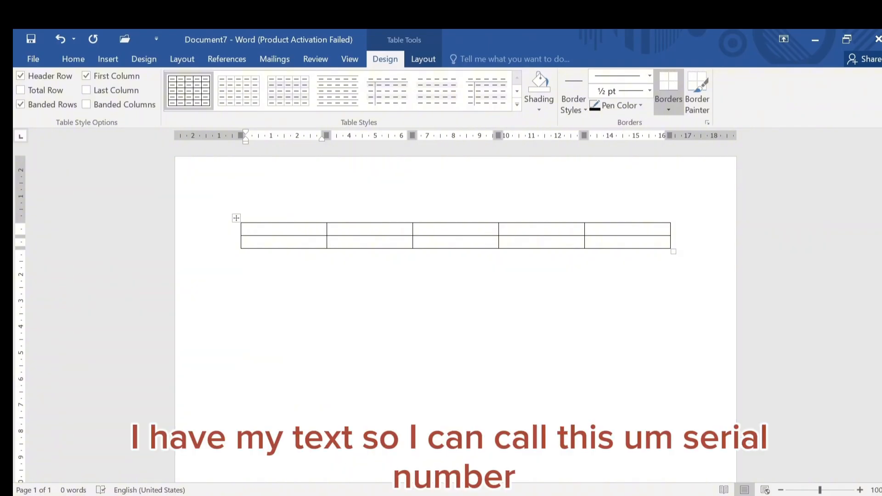
{"action": "type", "text": "sERIAL nO"}
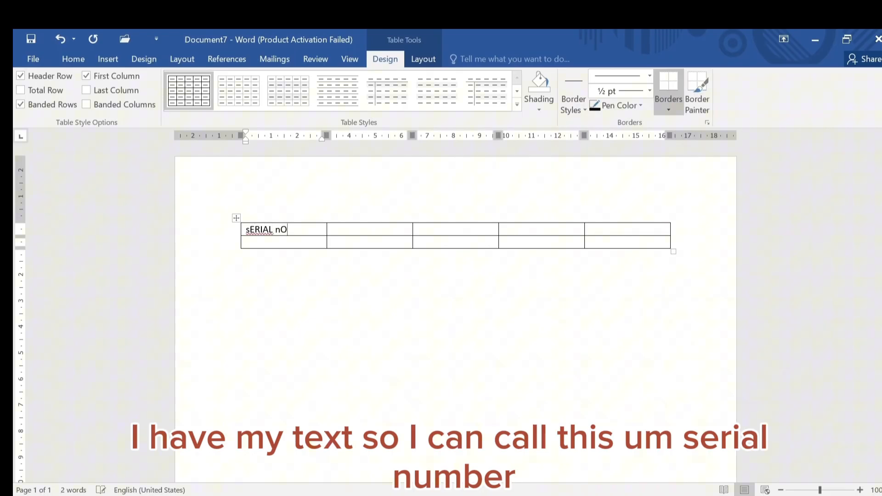
{"action": "key", "text": "Tab"}
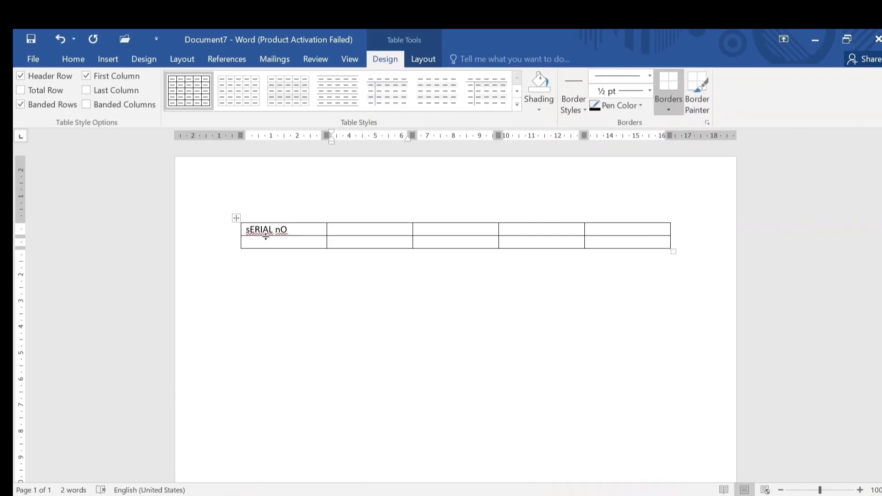
Replace the first header cell's text with Serial No
{"action": "left_click_drag", "start_coordinate": [294, 230], "coordinate": [218, 236]}
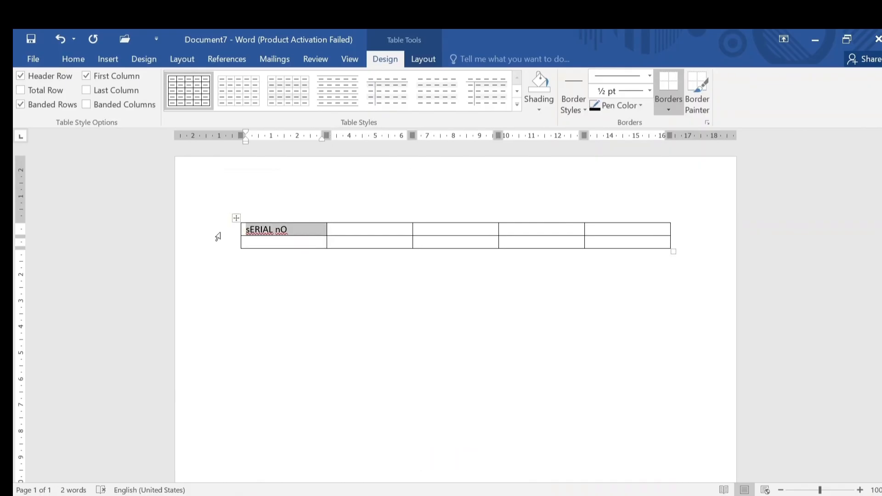
{"action": "type", "text": "Seri"}
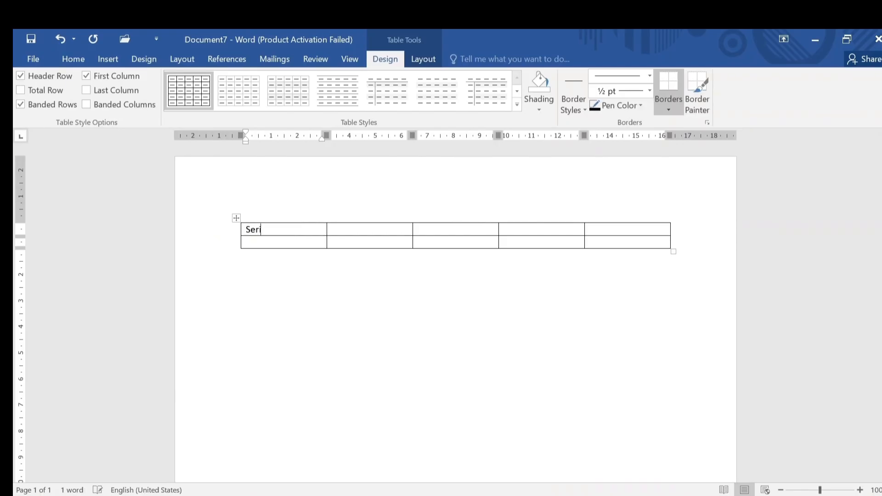
{"action": "type", "text": "al No"}
{"action": "key", "text": "Tab"}
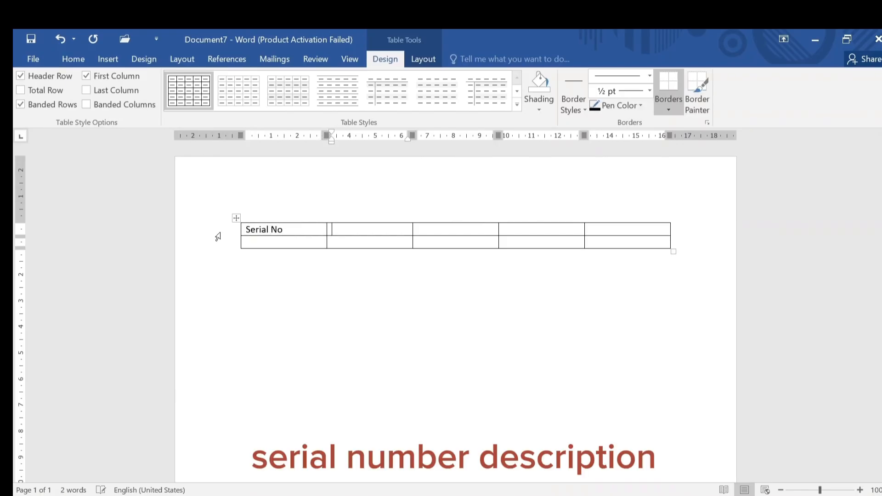
Enter Description as the second column header
{"action": "type", "text": "Description"}
{"action": "key", "text": "Tab"}
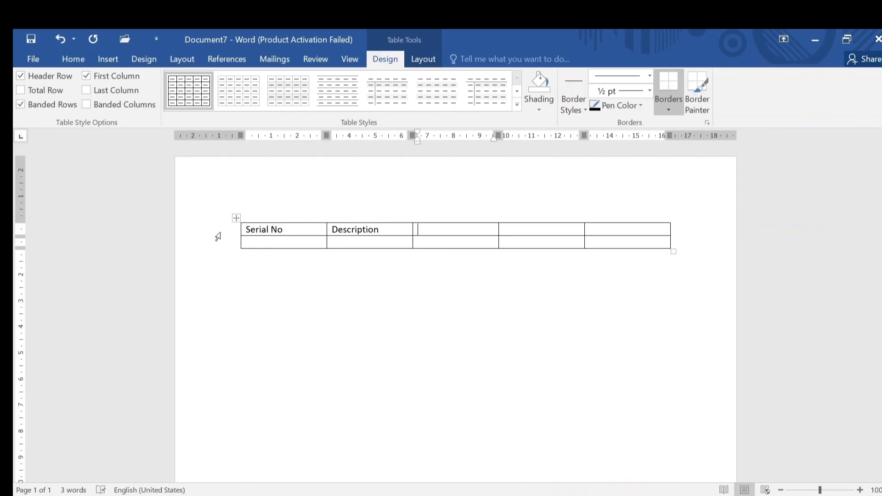
Enter Quantity as the third column header, correcting its spelling
{"action": "type", "text": "Q"}
{"action": "type", "text": "oun"}
{"action": "key", "text": "BackSpace"}
{"action": "key", "text": "BackSpace"}
{"action": "key", "text": "BackSpace"}
{"action": "type", "text": "auntity"}
{"action": "key", "text": "Tab"}
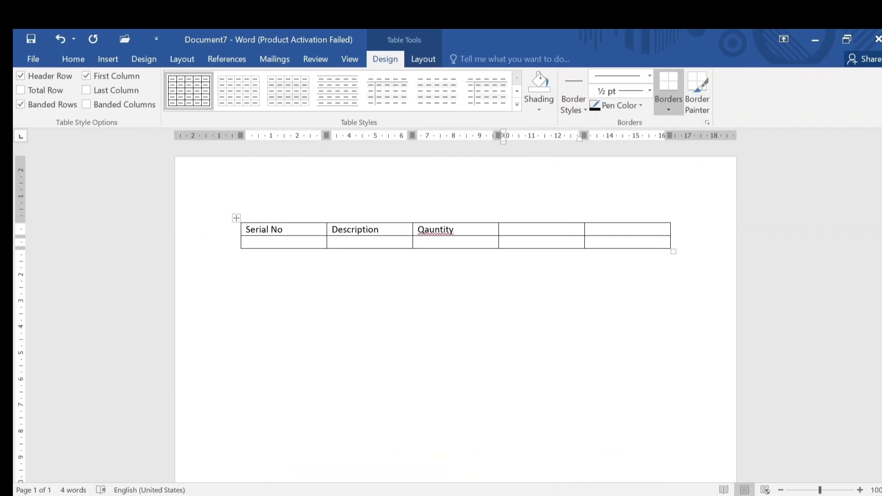
{"action": "left_click", "coordinate": [441, 230]}
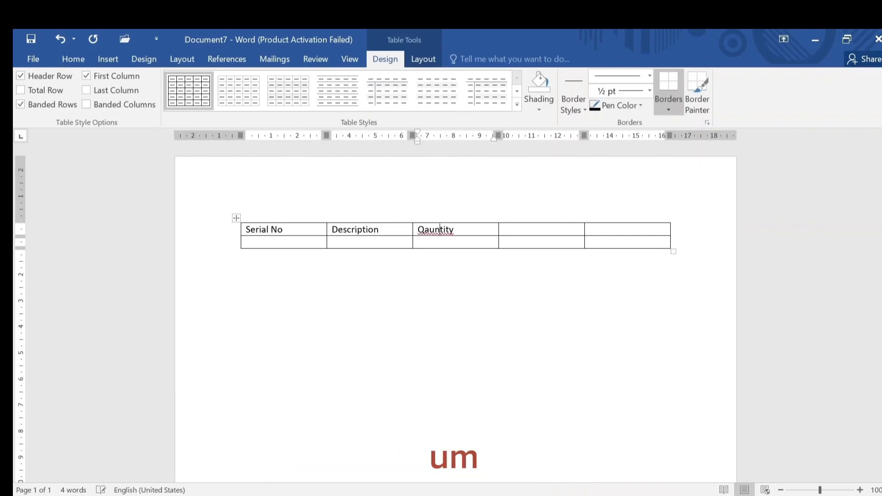
{"action": "right_click", "coordinate": [444, 231]}
{"action": "left_click", "coordinate": [469, 248]}
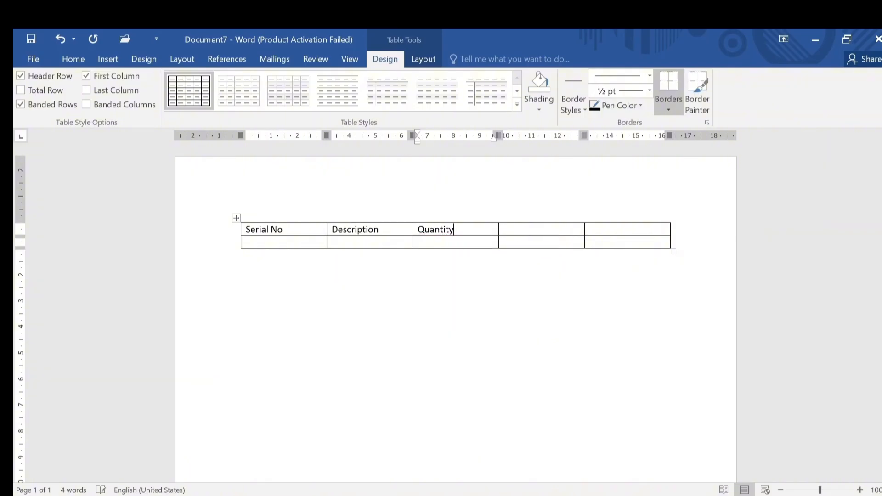
Enter Rate and Total as the fourth and fifth column headers
{"action": "left_click", "coordinate": [503, 230]}
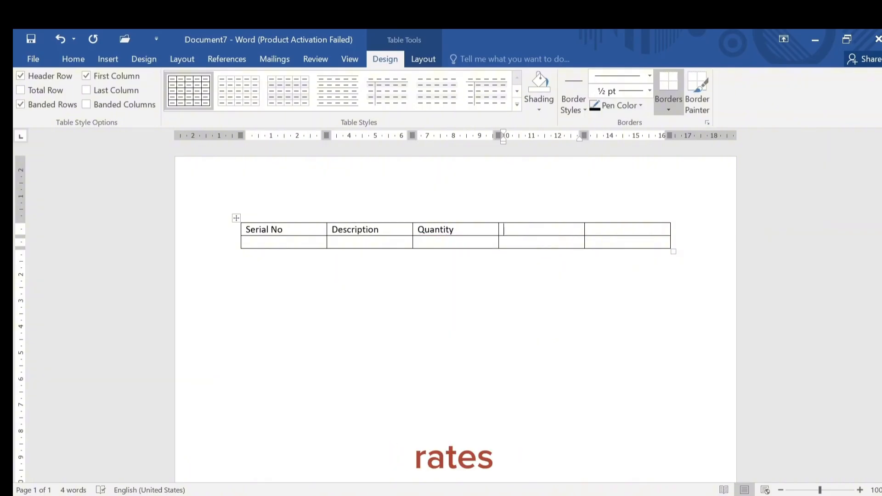
{"action": "type", "text": "Rate"}
{"action": "left_click", "coordinate": [589, 229]}
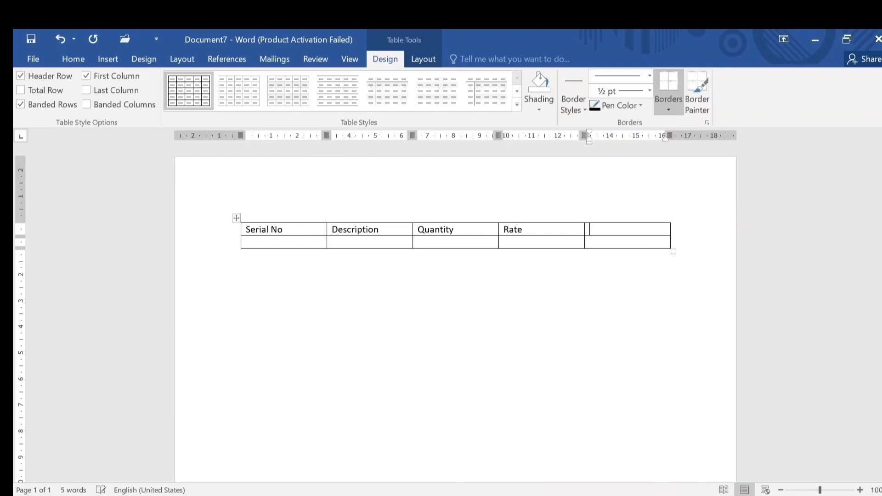
{"action": "type", "text": "T"}
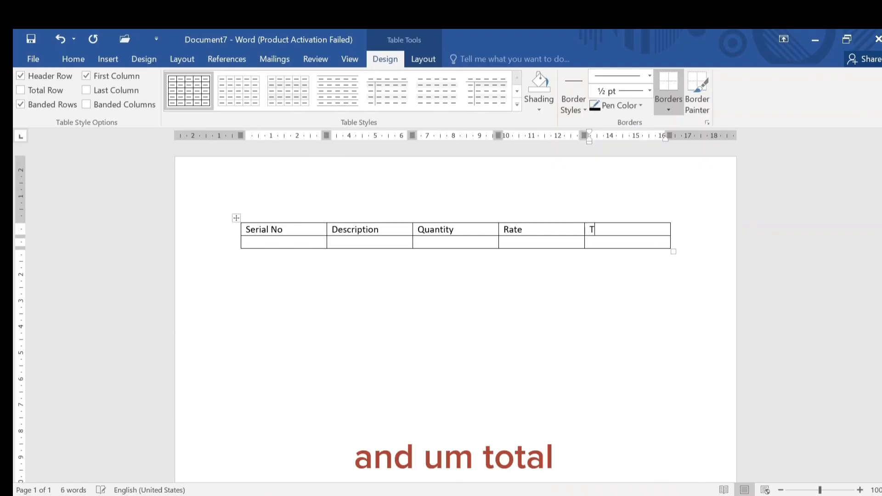
{"action": "type", "text": "otal"}
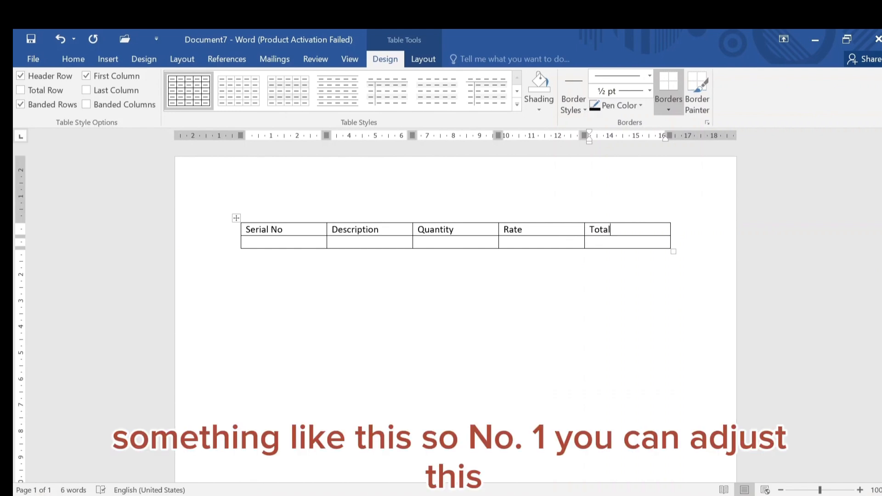
Resize the columns: narrow Serial No, widen Description, and adjust the Quantity, Rate and Total widths
{"action": "left_click", "coordinate": [303, 242]}
{"action": "left_click_drag", "start_coordinate": [326, 231], "coordinate": [274, 234]}
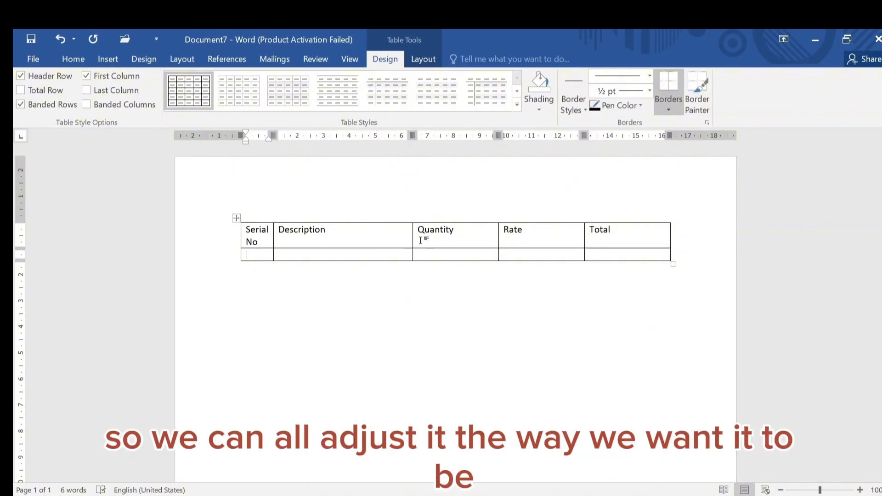
{"action": "left_click_drag", "start_coordinate": [413, 237], "coordinate": [430, 237]}
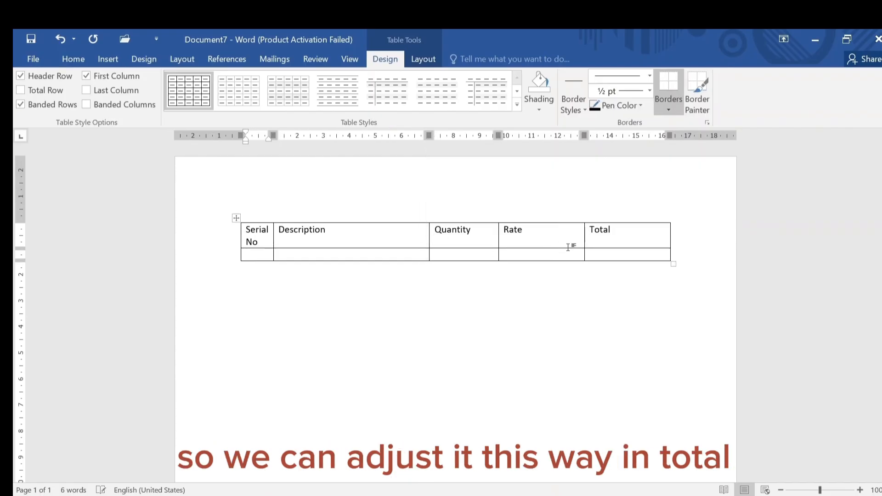
{"action": "left_click_drag", "start_coordinate": [584, 240], "coordinate": [617, 239]}
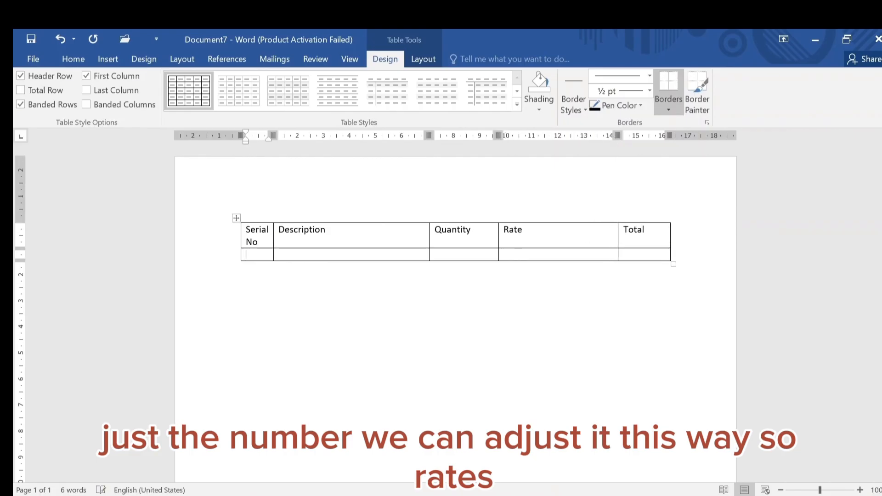
{"action": "left_click_drag", "start_coordinate": [499, 237], "coordinate": [558, 246]}
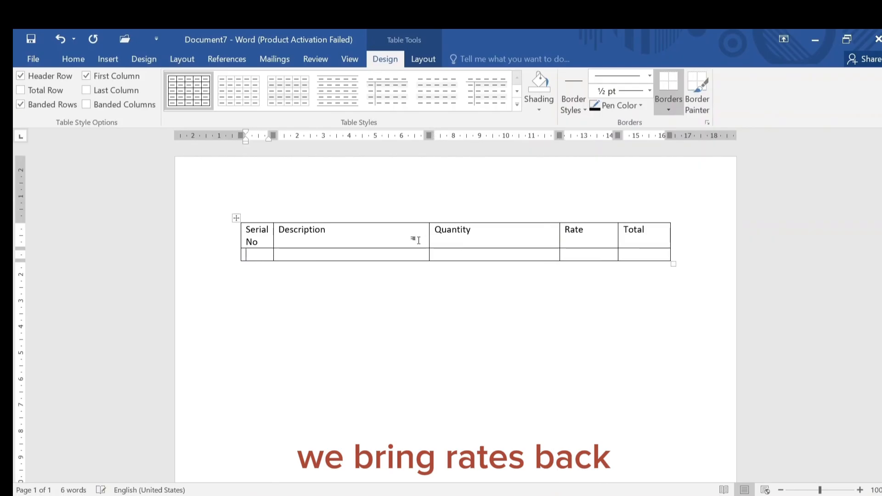
{"action": "left_click_drag", "start_coordinate": [428, 236], "coordinate": [494, 243]}
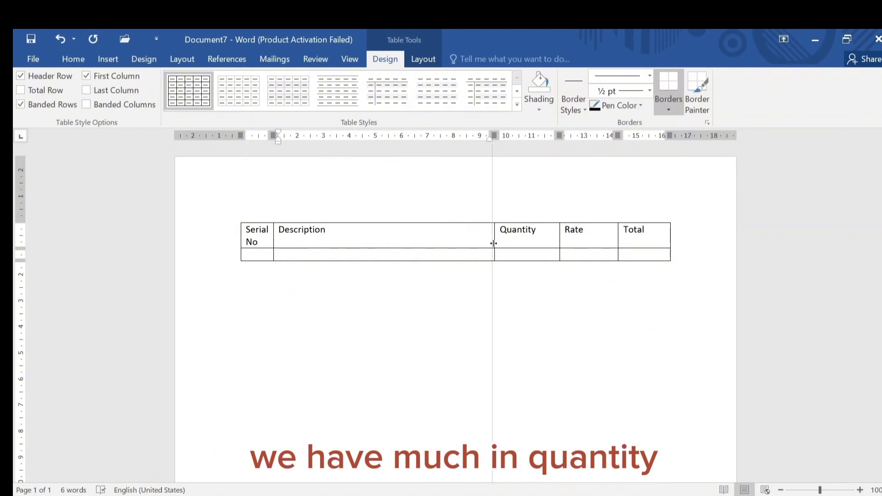
Move the table down to leave an empty line above it
{"action": "left_click", "coordinate": [246, 254]}
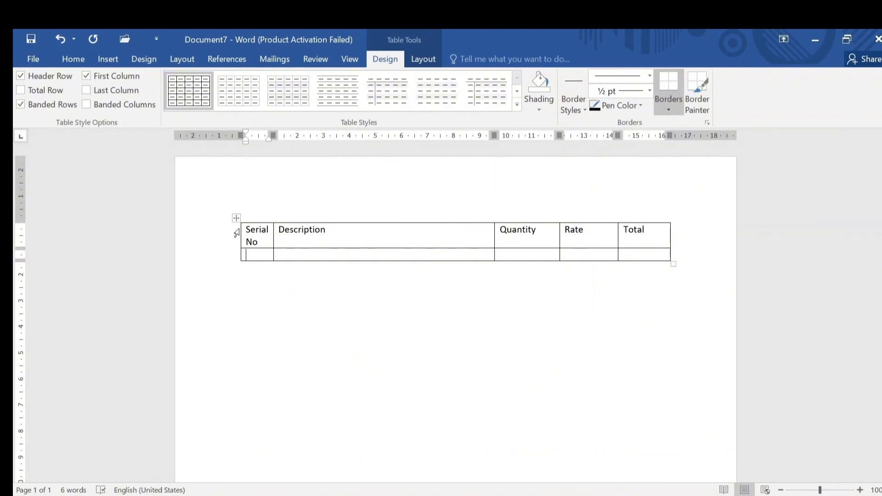
{"action": "left_click_drag", "start_coordinate": [236, 217], "coordinate": [236, 253]}
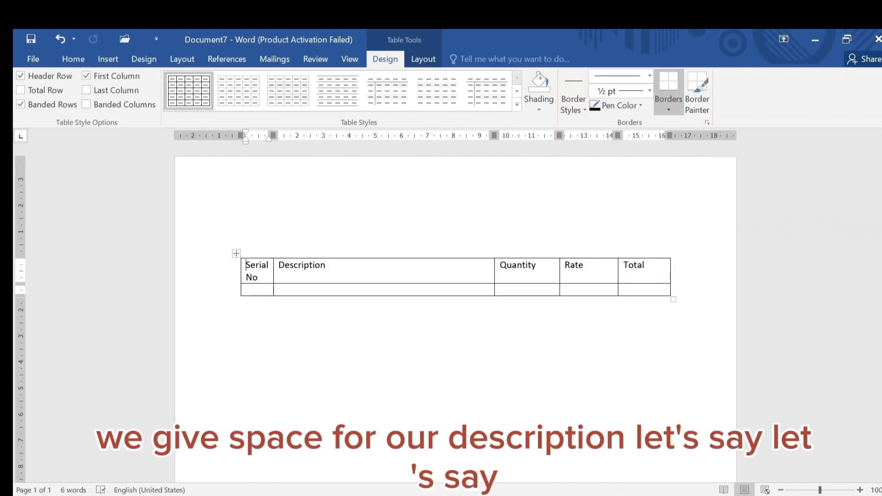
{"action": "left_click", "coordinate": [365, 230]}
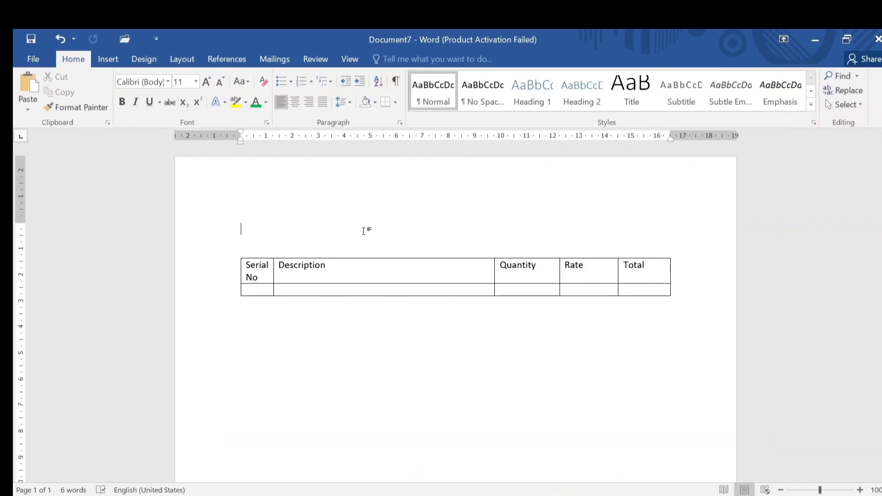
Add the centred title QUOTATION FOR SALES above the table
{"action": "type", "text": "QUOTAT"}
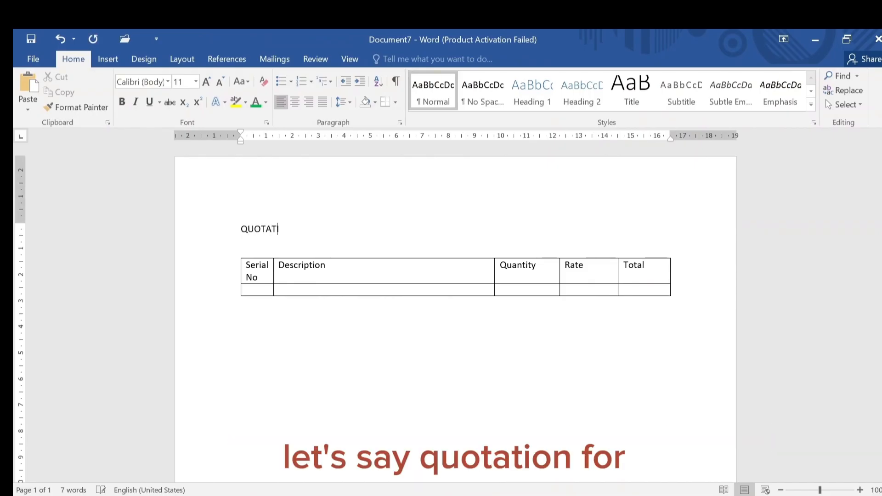
{"action": "type", "text": "ION FOR SALES"}
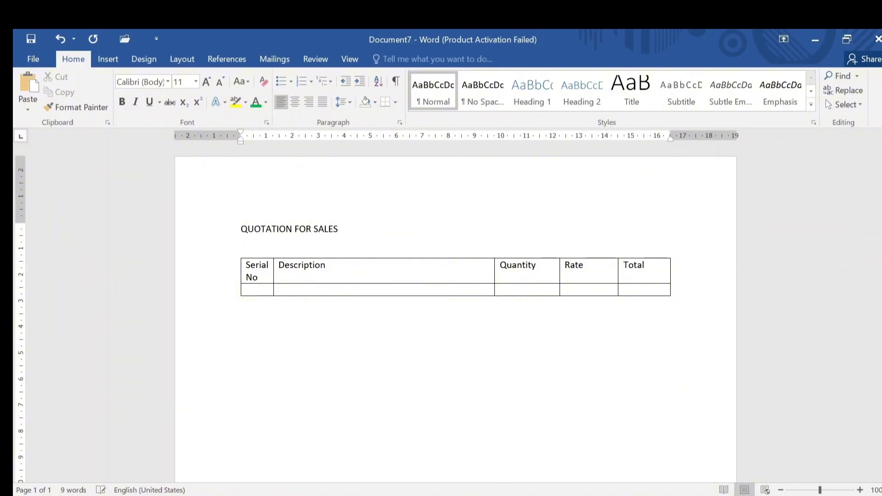
{"action": "key", "text": "ctrl+e"}
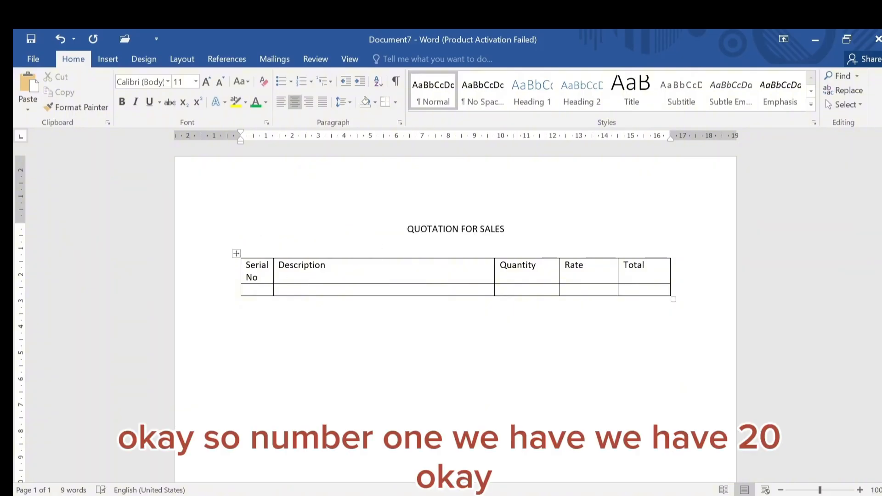
Enter 1 as the serial number in the first data row
{"action": "left_click", "coordinate": [256, 290]}
{"action": "type", "text": "1"}
{"action": "key", "text": "Tab"}
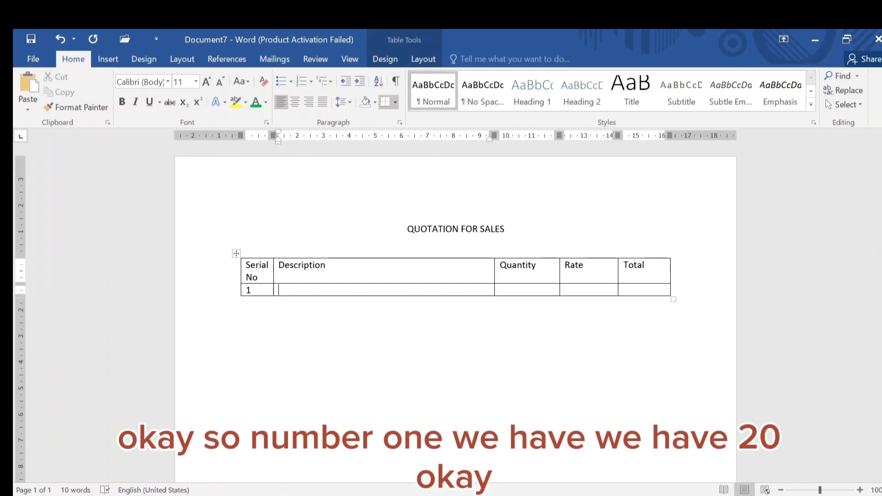
{"action": "type", "text": "20"}
{"action": "key", "text": "BackSpace"}
{"action": "key", "text": "BackSpace"}
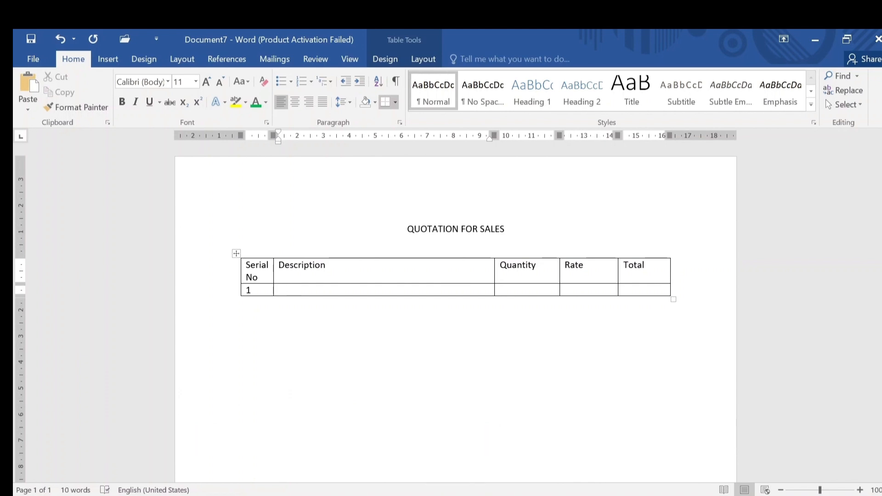
Enter Bags of cement as the description and 5 as its quantity
{"action": "type", "text": "bag"}
{"action": "type", "text": "s "}
{"action": "type", "text": "of cement"}
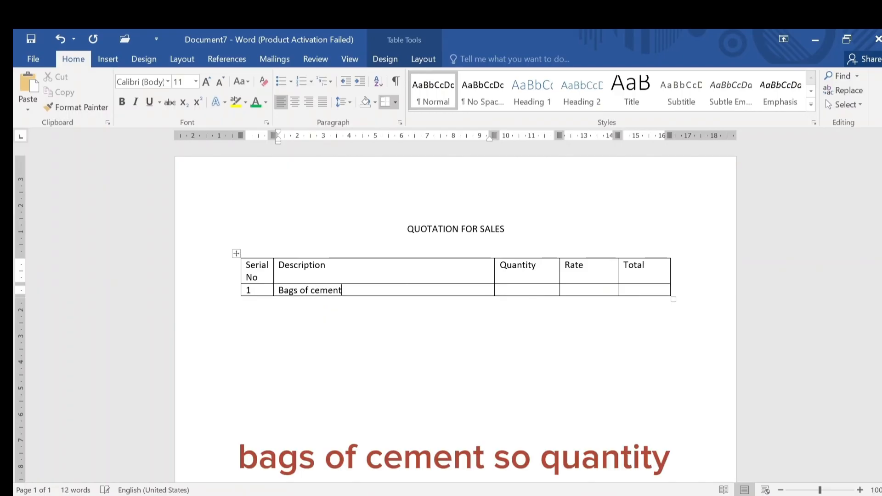
{"action": "left_click", "coordinate": [500, 290]}
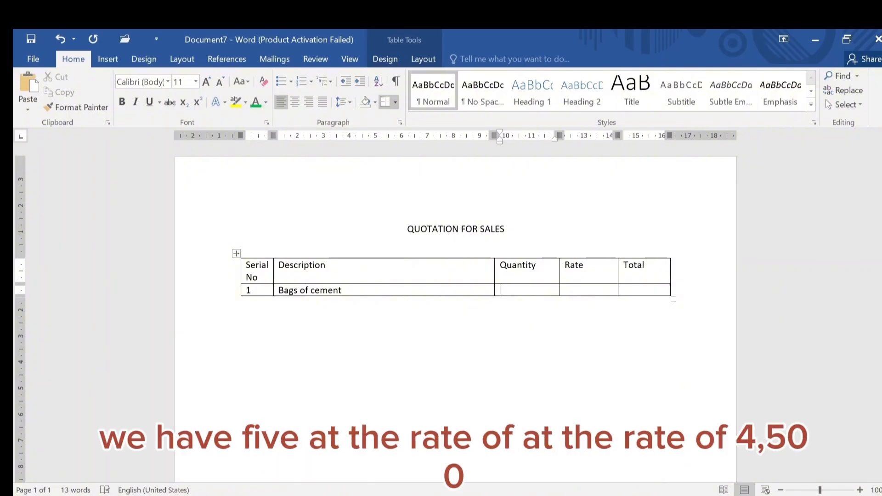
{"action": "type", "text": "5"}
Enter 1 as the rate in the first data row
{"action": "left_click", "coordinate": [564, 290]}
{"action": "type", "text": "`4,500"}
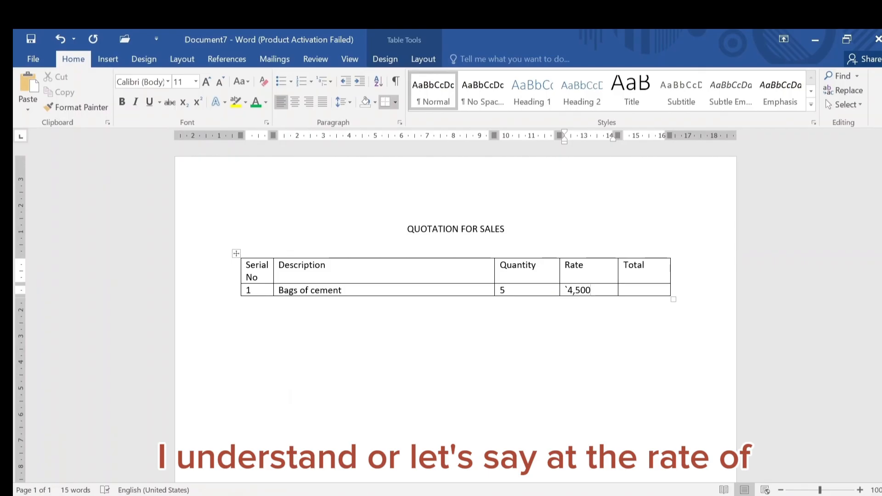
{"action": "key", "text": "BackSpace"}
{"action": "key", "text": "BackSpace"}
{"action": "key", "text": "BackSpace"}
{"action": "key", "text": "BackSpace"}
{"action": "key", "text": "BackSpace"}
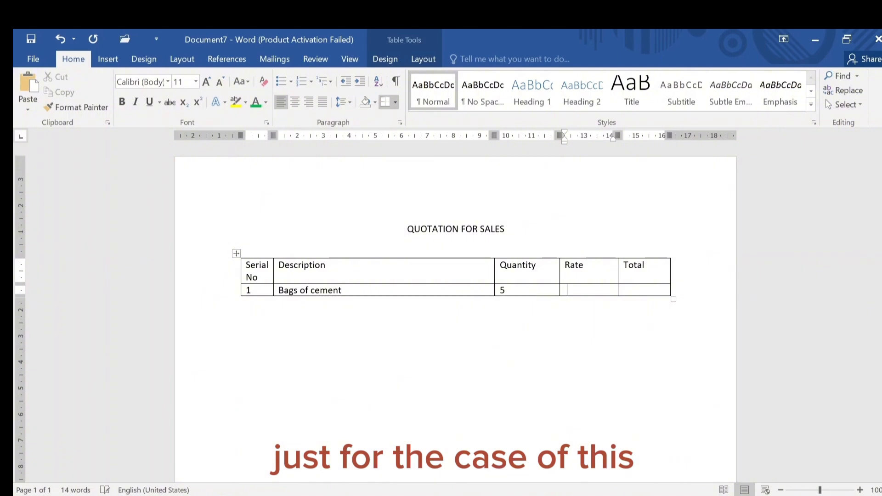
{"action": "type", "text": "1"}
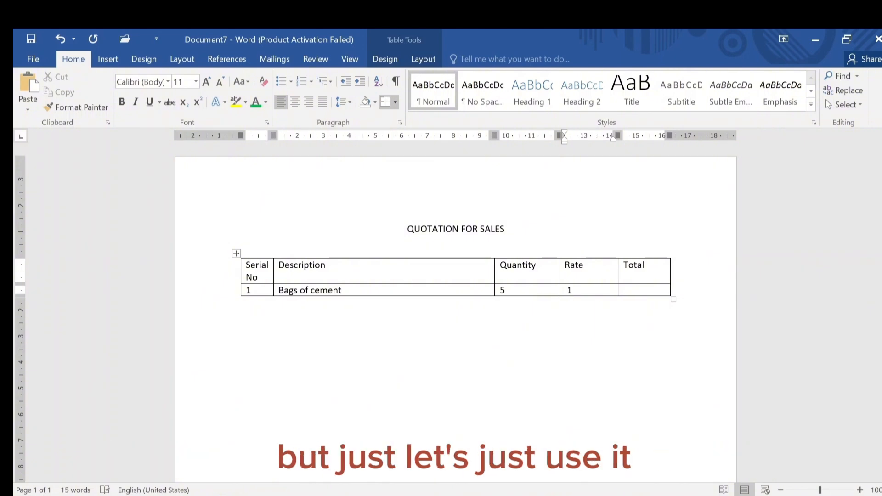
{"action": "type", "text": "000"}
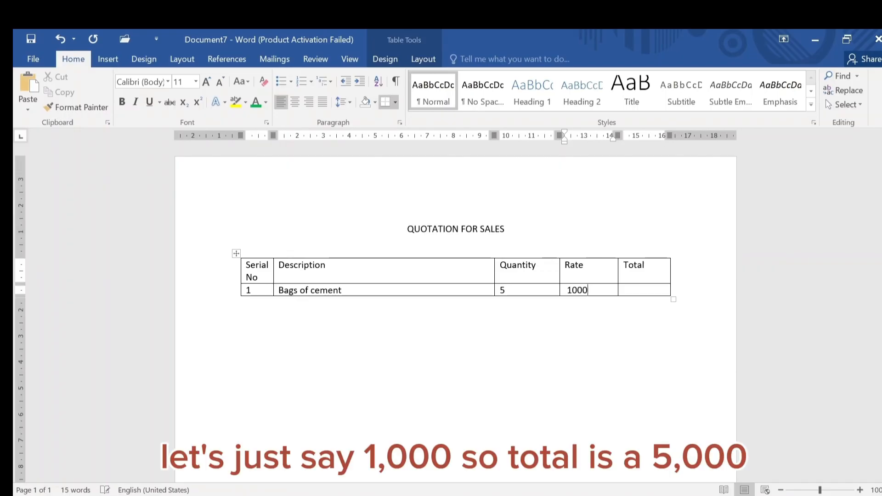
Complete the first row with a rate of 1000 and a total of 5,000
{"action": "left_click", "coordinate": [624, 290]}
{"action": "type", "text": "50"}
{"action": "key", "text": "BackSpace"}
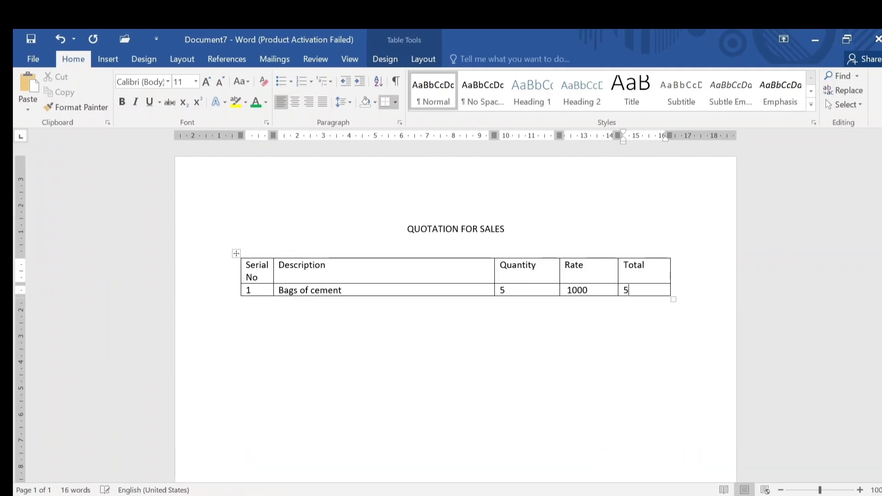
{"action": "type", "text": ",000"}
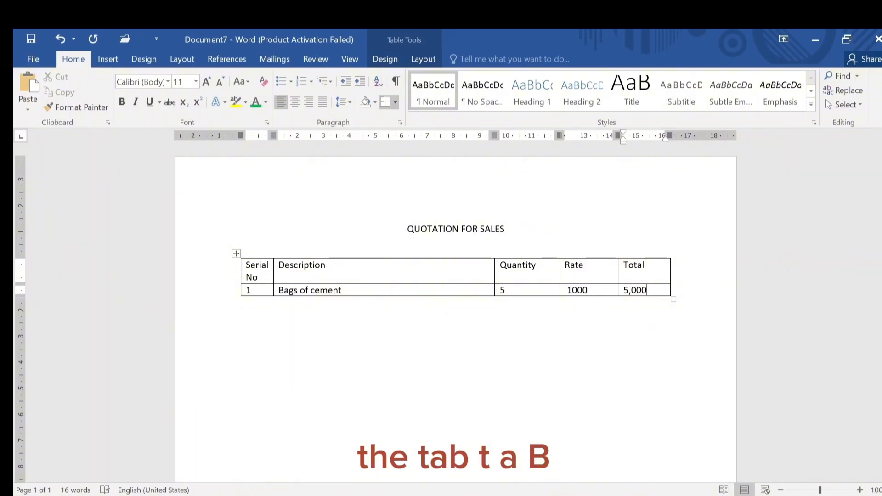
Add a second row with serial number 2 and the description Bags of Rice
{"action": "key", "text": "Tab"}
{"action": "type", "text": "2"}
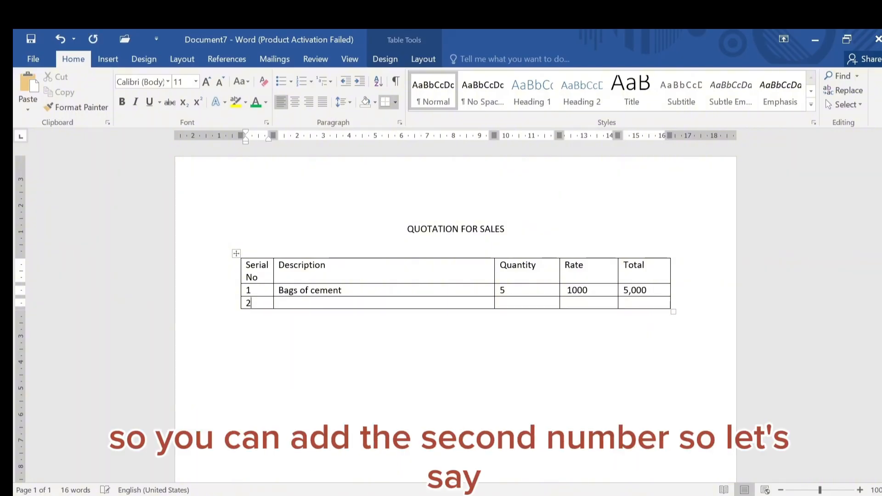
{"action": "key", "text": "Tab"}
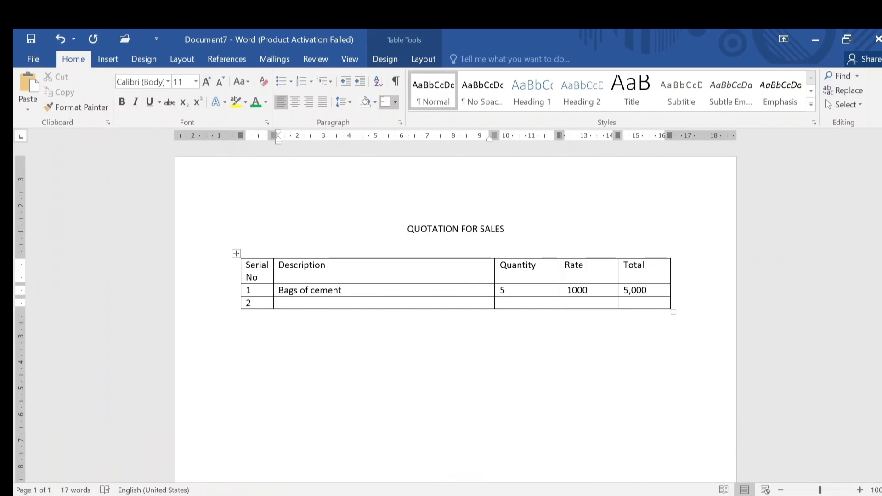
{"action": "type", "text": "Bags "}
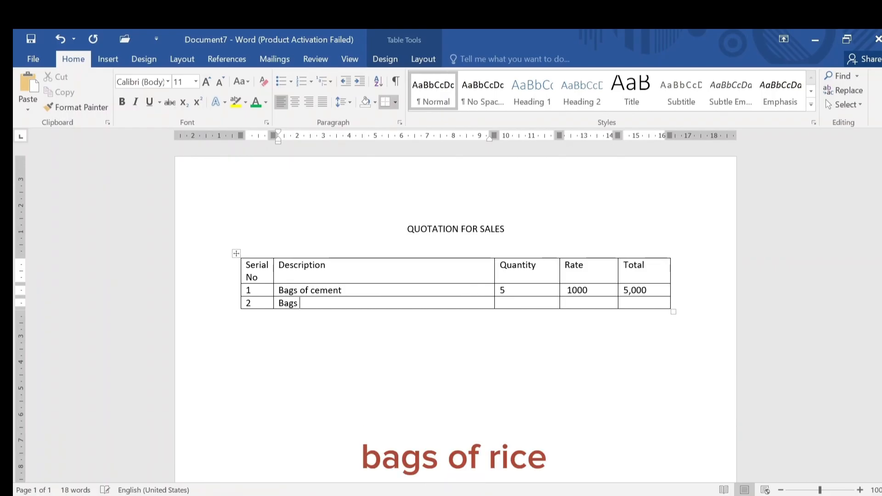
{"action": "type", "text": "of"}
{"action": "type", "text": "Rice"}
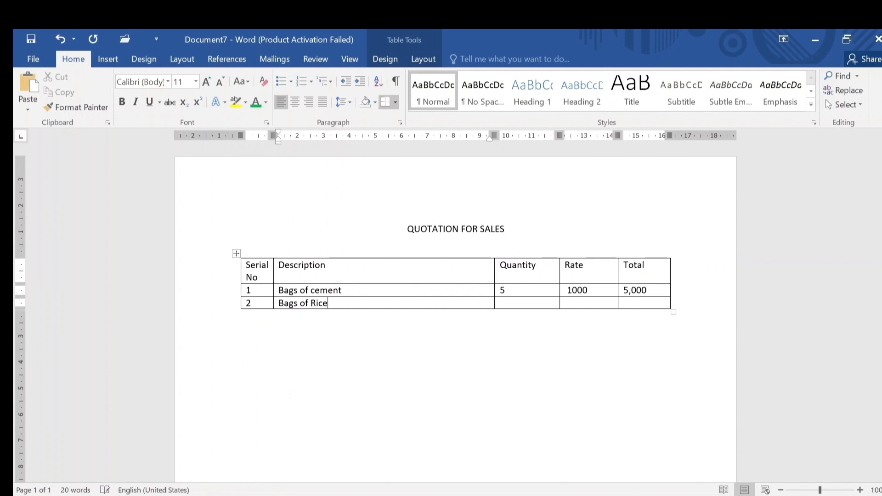
{"action": "key", "text": "Tab"}
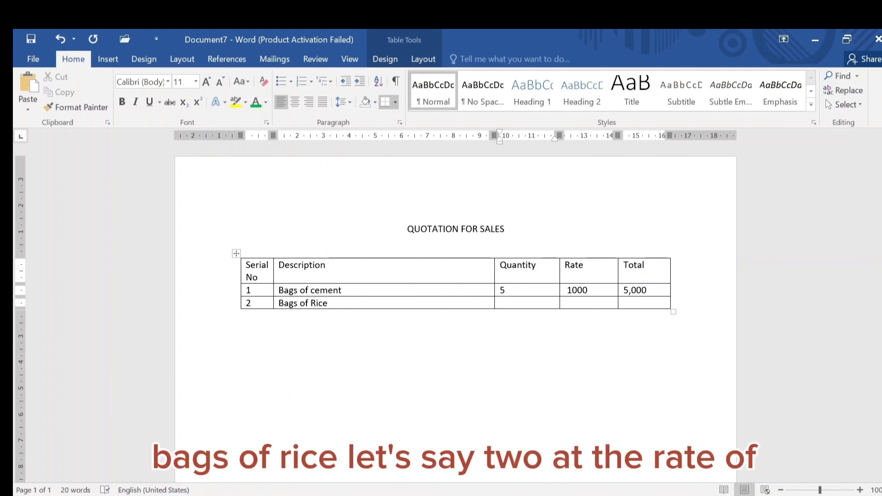
Enter quantity 2, rate 4000 and total 8,000 for Bags of Rice
{"action": "type", "text": "2"}
{"action": "key", "text": "Tab"}
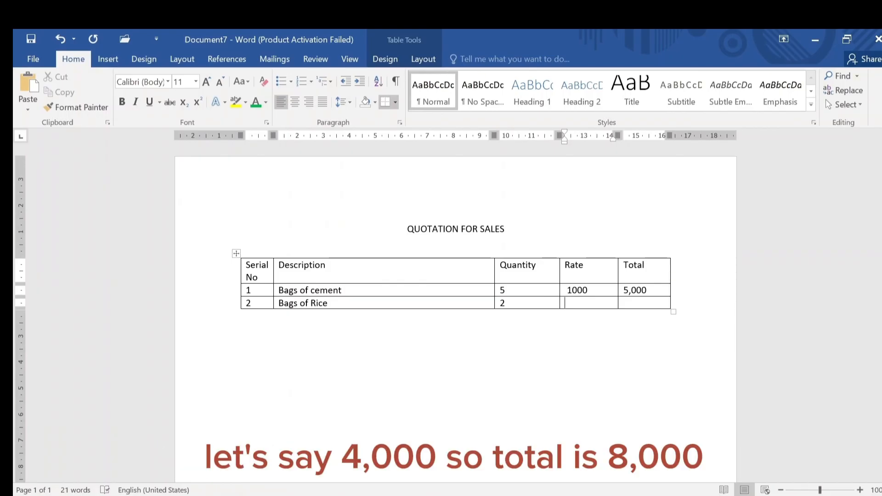
{"action": "type", "text": "4000"}
{"action": "key", "text": "Tab"}
{"action": "type", "text": "8,000"}
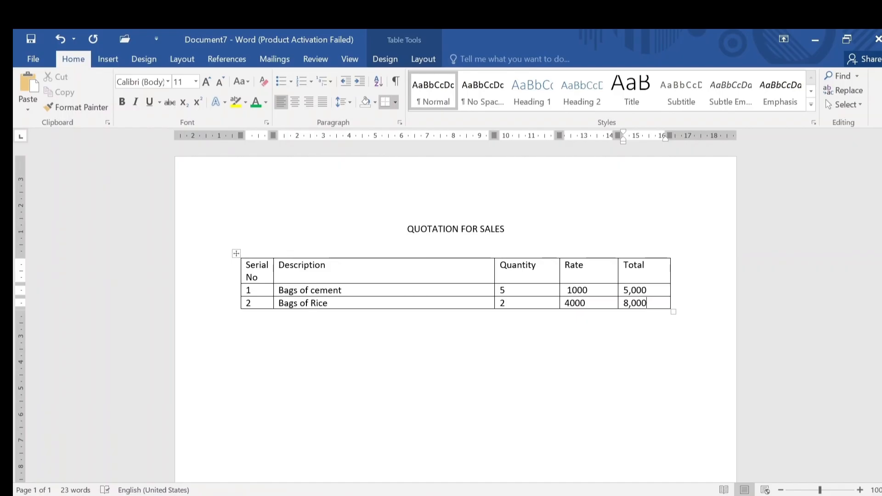
Add a third row with TOTAL: in its description cell
{"action": "key", "text": "Tab"}
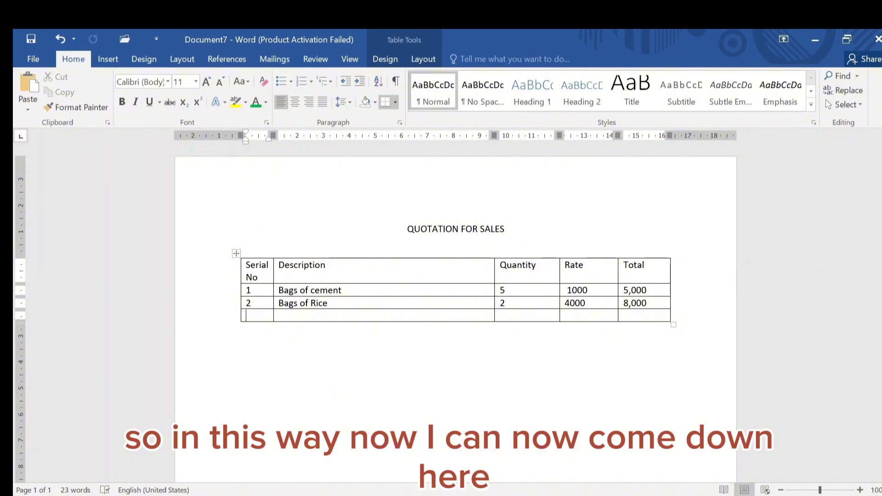
{"action": "left_click", "coordinate": [275, 315]}
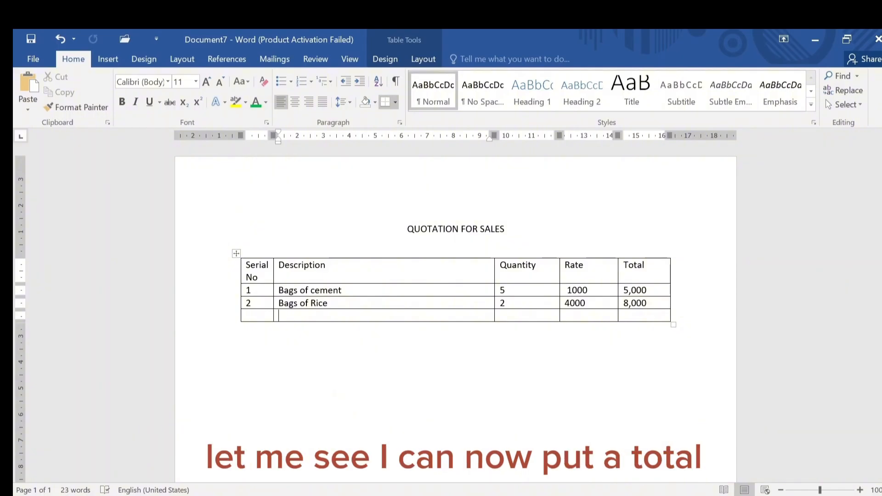
{"action": "type", "text": "TOTAL:"}
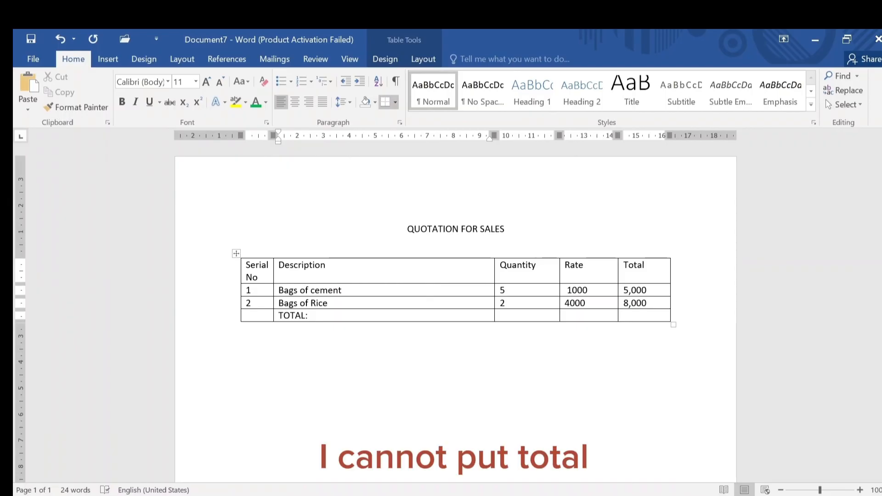
Enter 13,000 in the Total column of the totals row
{"action": "key", "text": "Tab"}
{"action": "key", "text": "Tab"}
{"action": "key", "text": "Tab"}
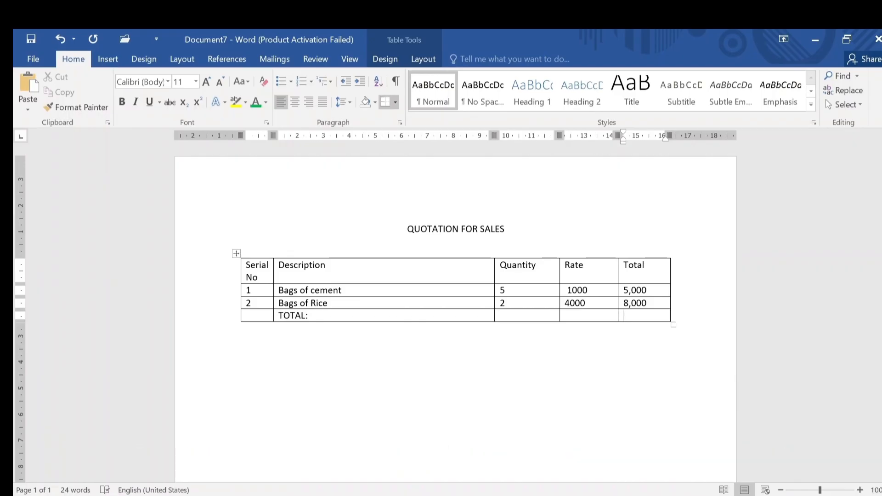
{"action": "type", "text": "1"}
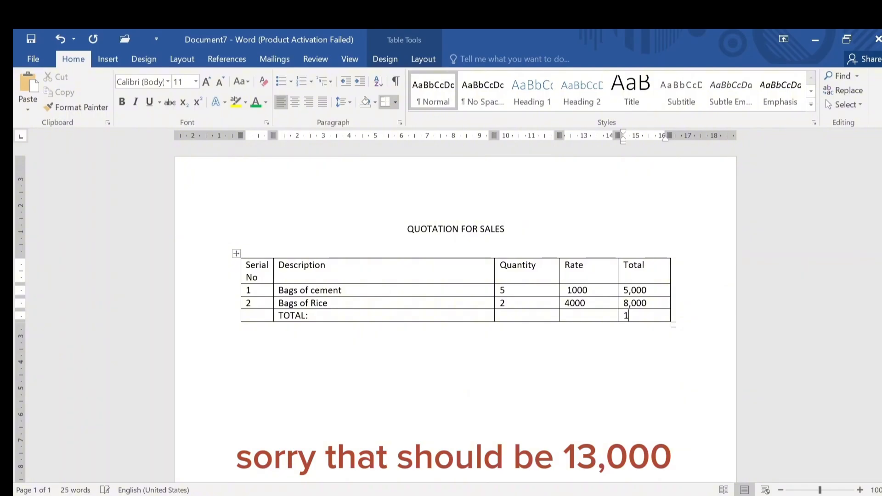
{"action": "type", "text": "3,000"}
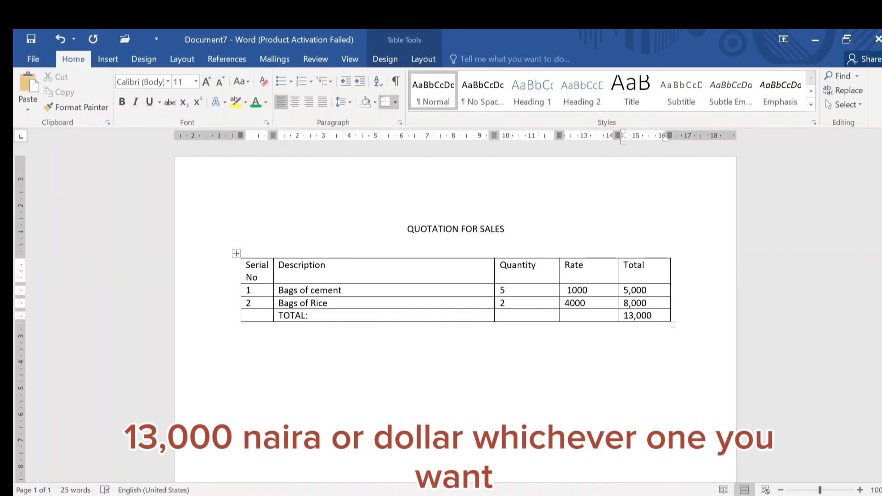
{"action": "left_click", "coordinate": [623, 315]}
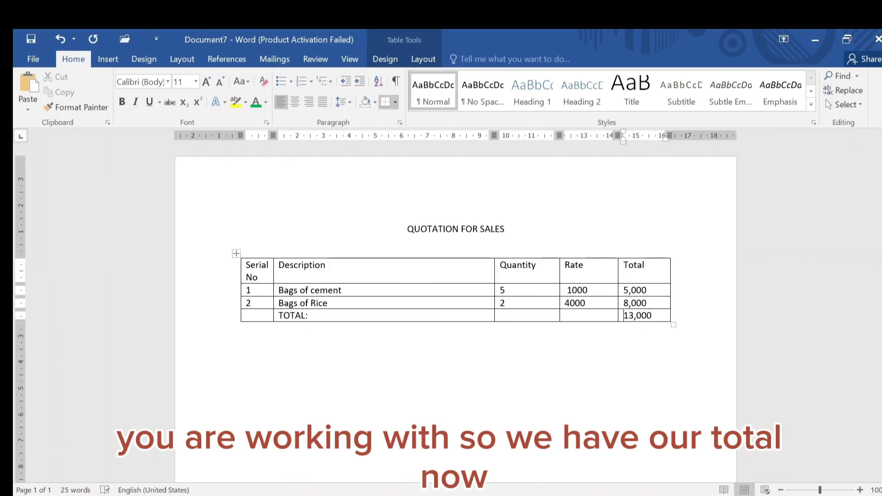
Write The total is thirteen thousand naira only centred below the table
{"action": "left_click", "coordinate": [408, 361]}
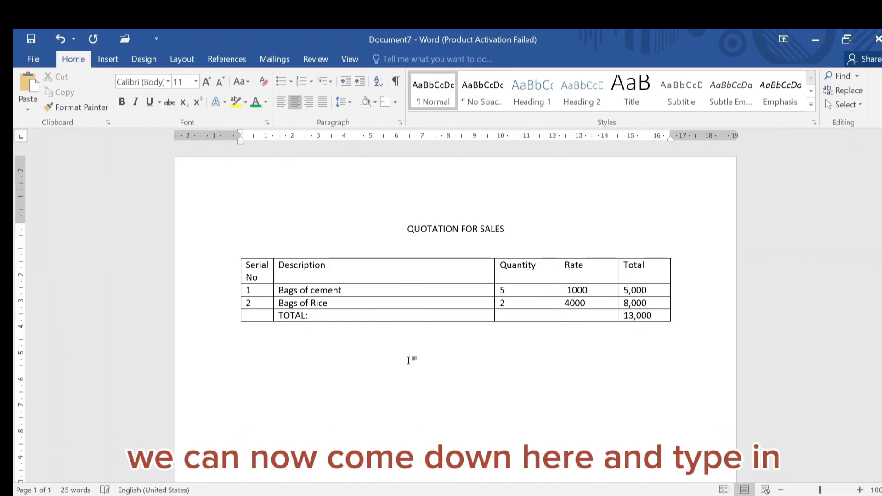
{"action": "double_click", "coordinate": [408, 361]}
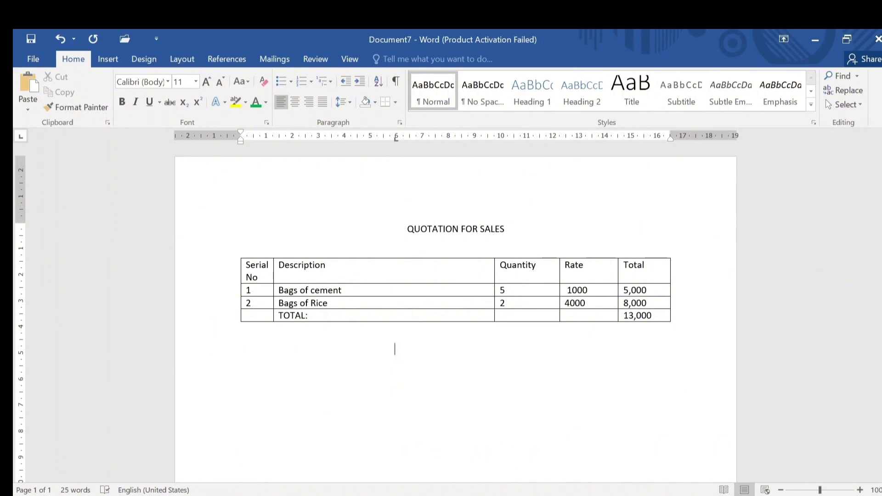
{"action": "type", "text": "The total "}
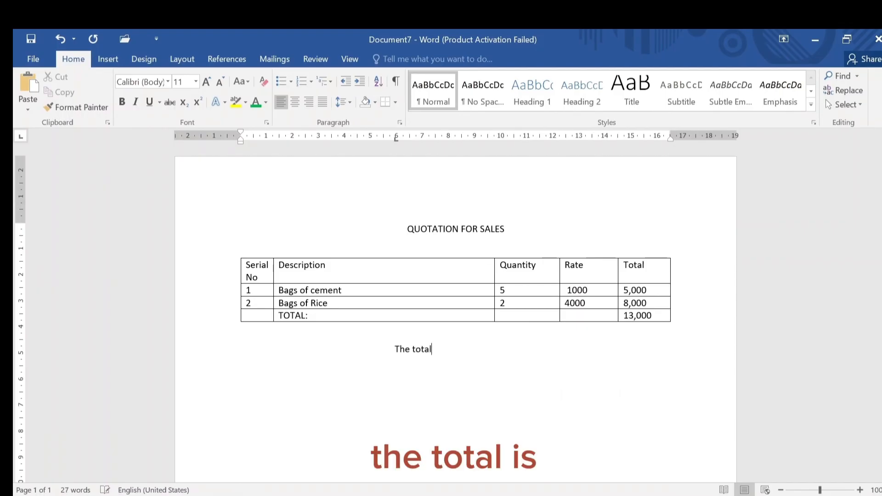
{"action": "type", "text": "is thi"}
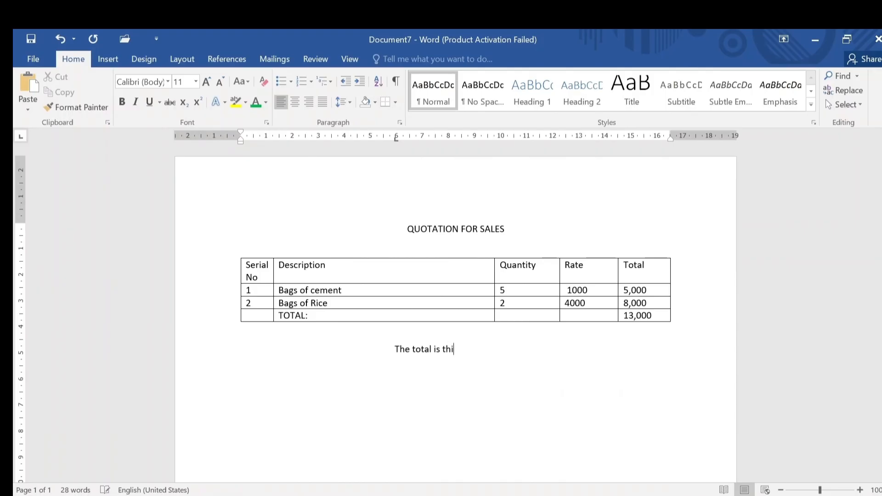
{"action": "type", "text": "rteen th"}
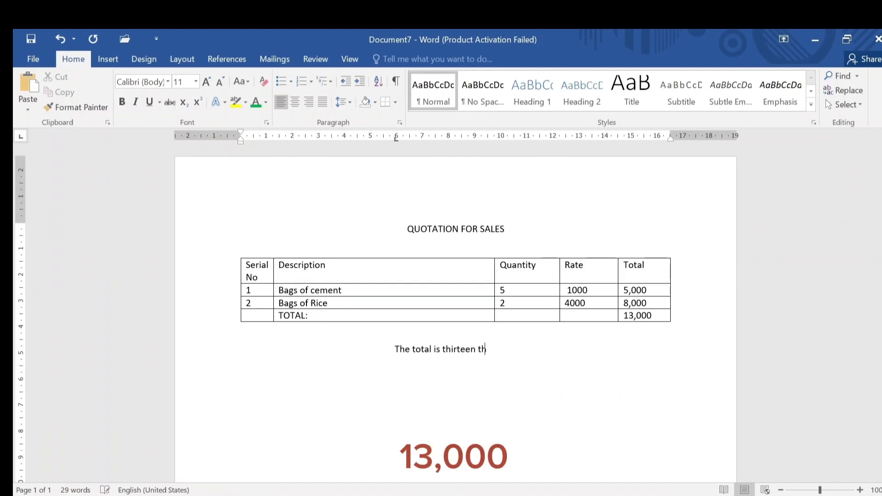
{"action": "type", "text": "ousand na"}
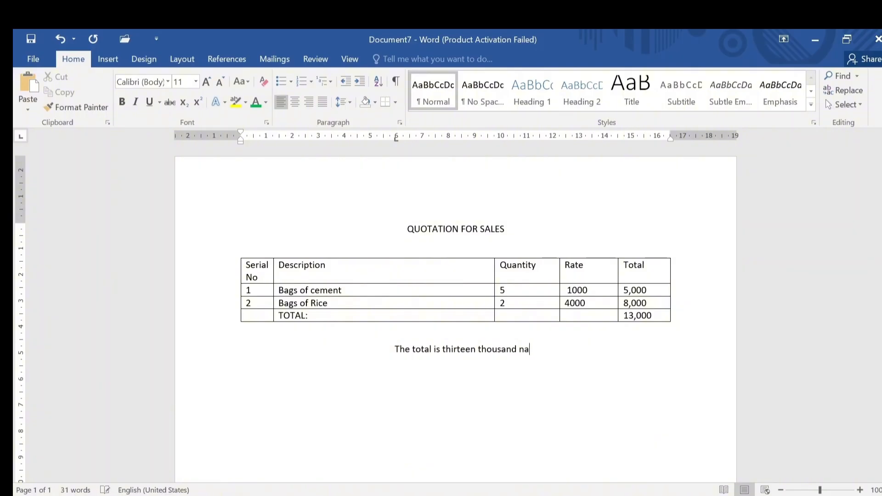
{"action": "type", "text": "ira only"}
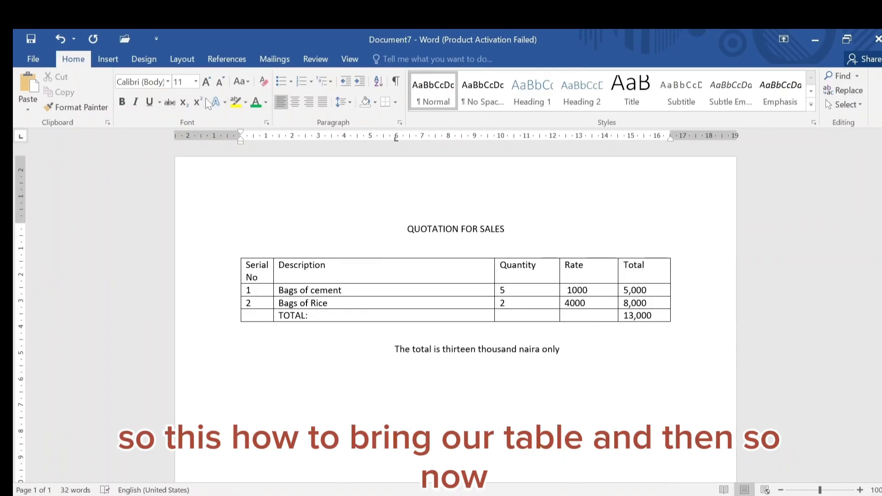
Select the table and apply a grey banded table style with bold header and first column
{"action": "left_click", "coordinate": [109, 58]}
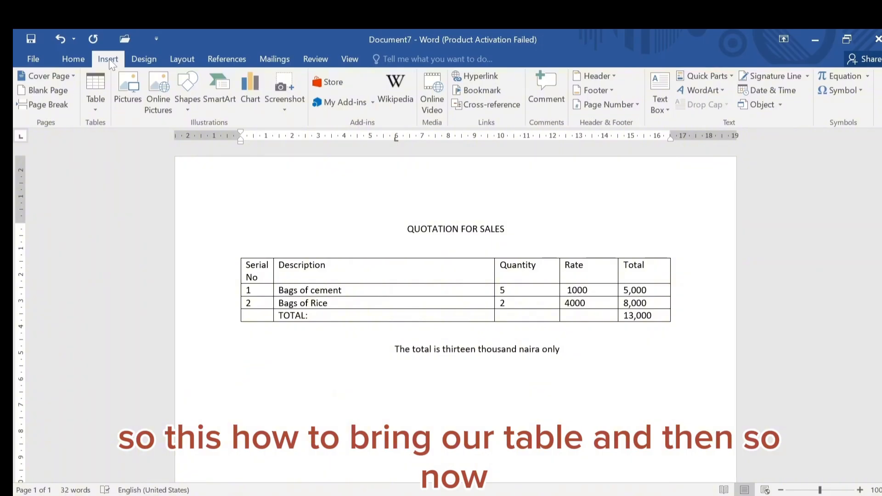
{"action": "mouse_move", "coordinate": [236, 254]}
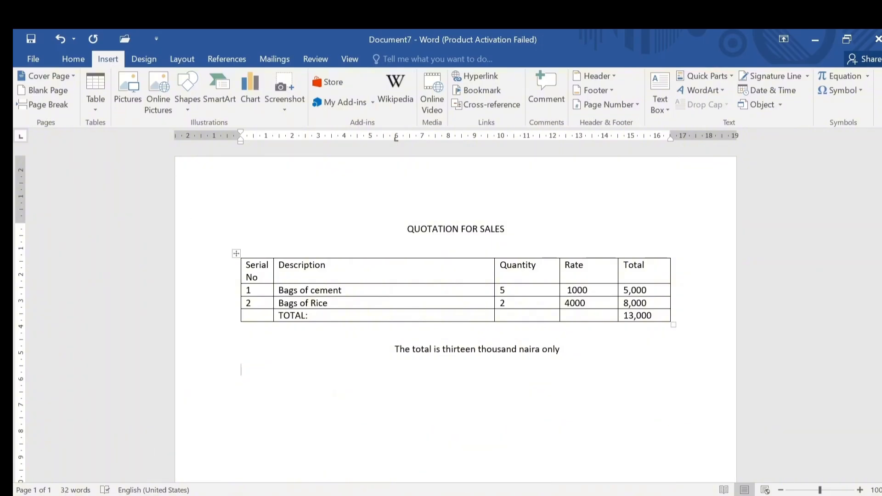
{"action": "left_click", "coordinate": [235, 253]}
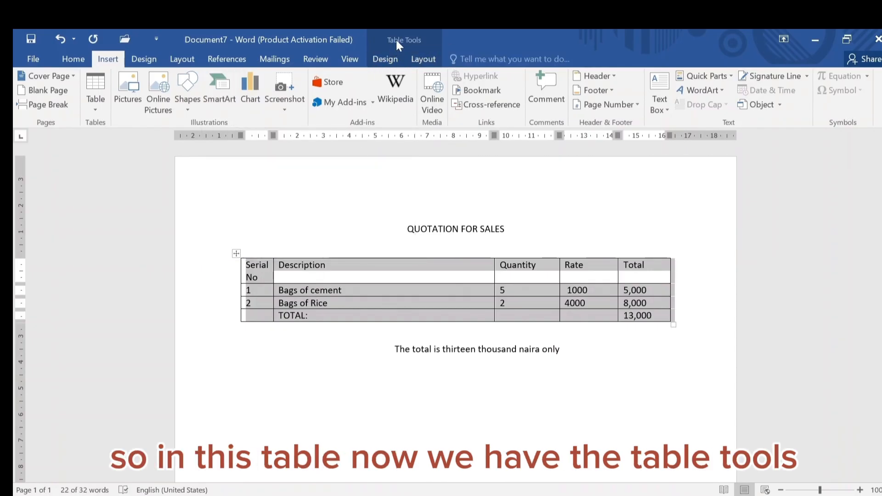
{"action": "left_click", "coordinate": [385, 61]}
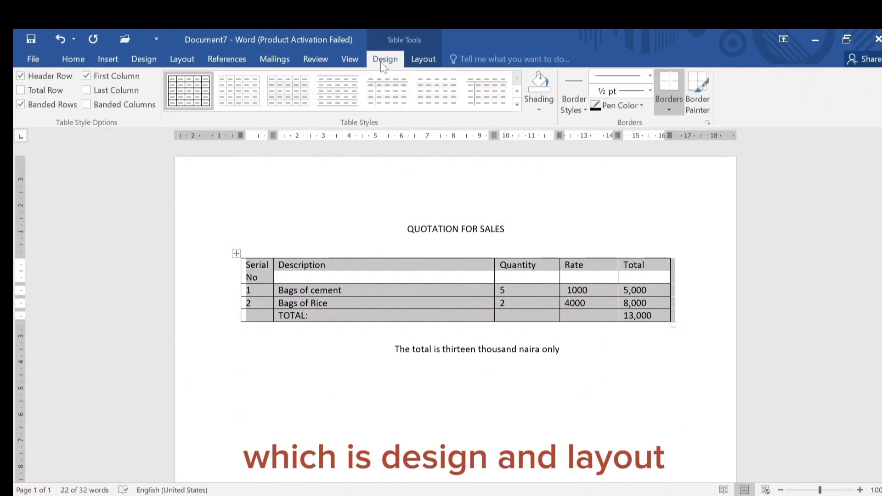
{"action": "left_click", "coordinate": [423, 60]}
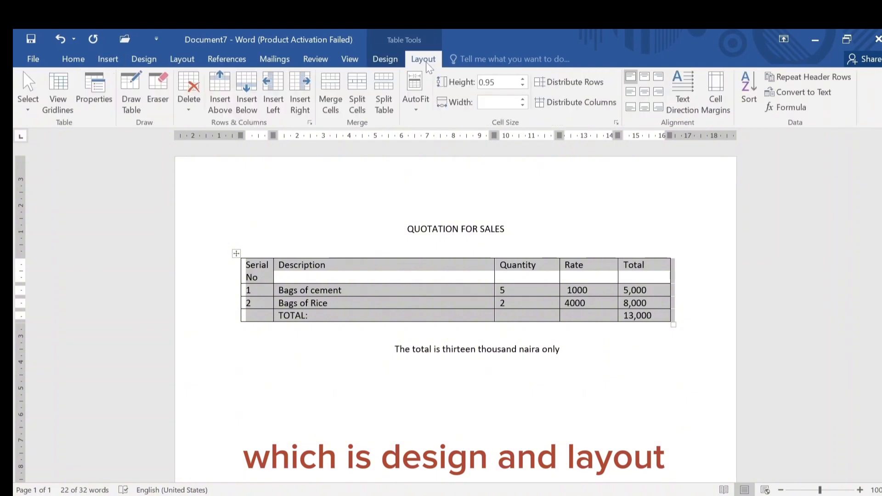
{"action": "left_click", "coordinate": [390, 56]}
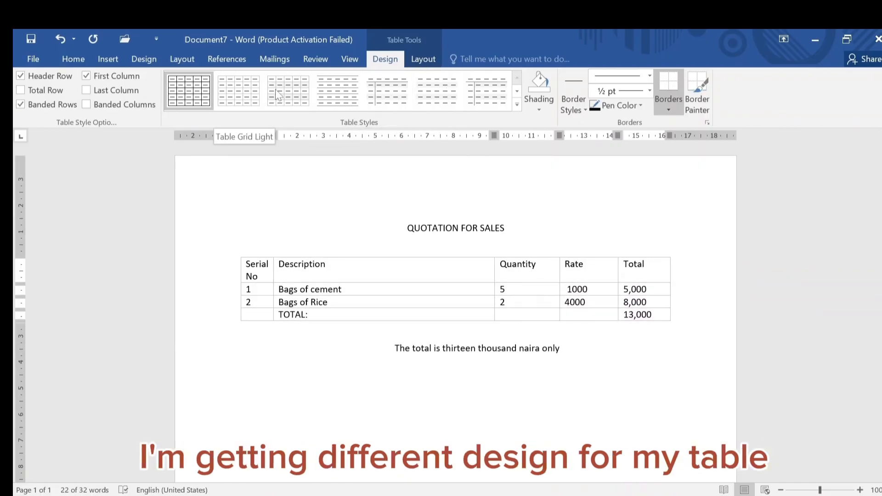
{"action": "left_click", "coordinate": [292, 99]}
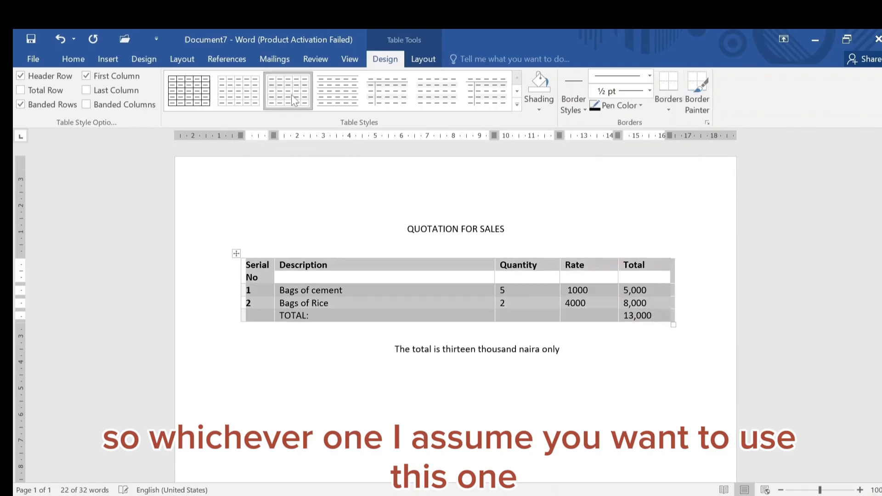
{"action": "left_click", "coordinate": [345, 386]}
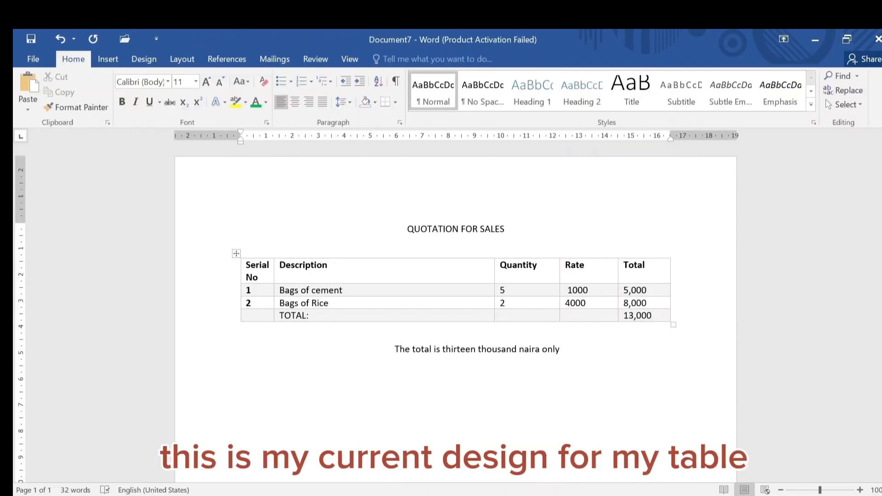
Apply all borders to the whole table
{"action": "left_click", "coordinate": [236, 253]}
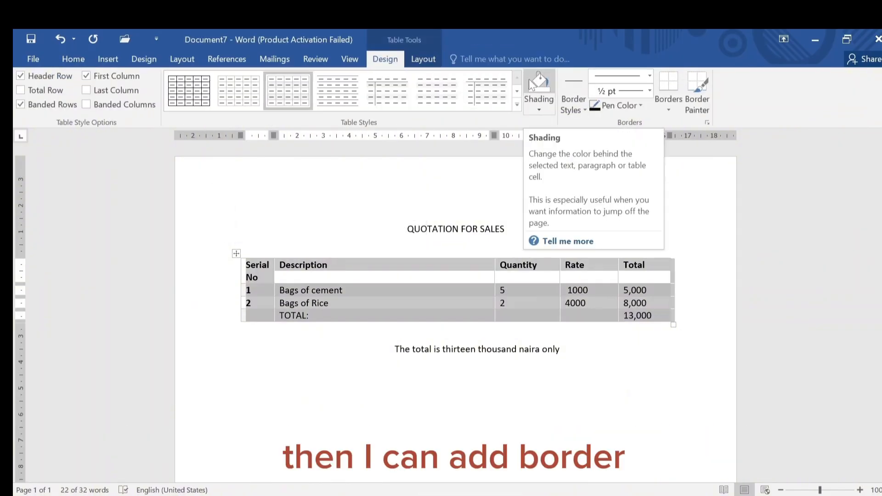
{"action": "left_click", "coordinate": [667, 110]}
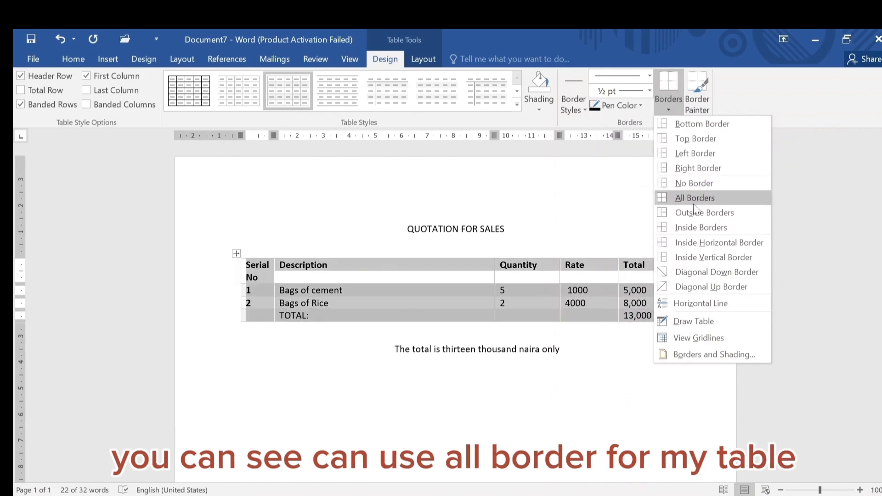
{"action": "left_click", "coordinate": [708, 197]}
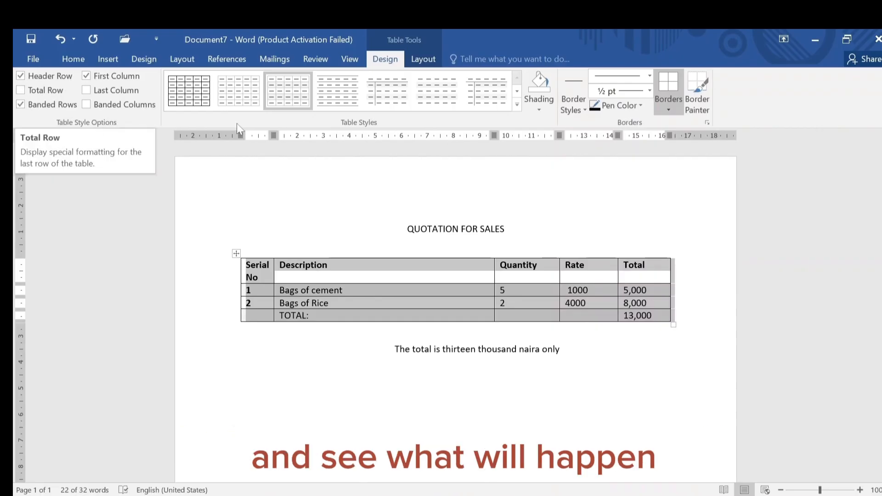
Use the Eraser to remove the borders between the two item rows in the Serial No and Description columns, deleting the serial number 2
{"action": "left_click", "coordinate": [423, 59]}
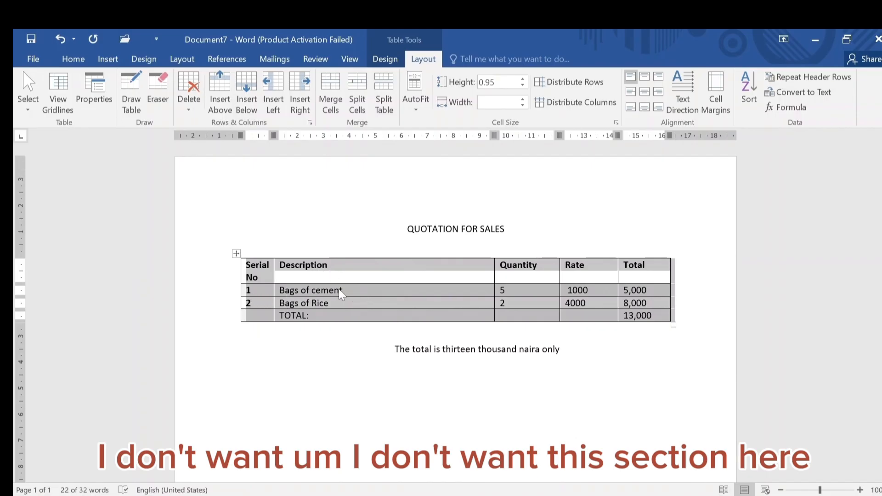
{"action": "left_click", "coordinate": [360, 288]}
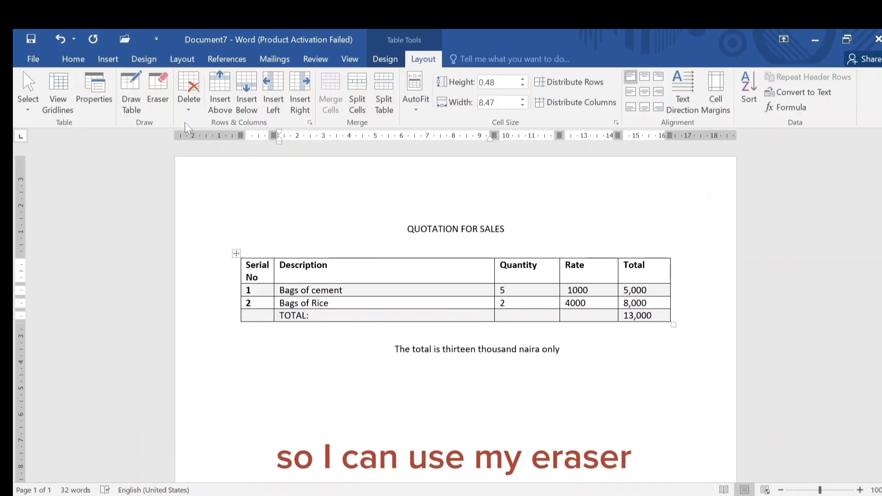
{"action": "left_click", "coordinate": [163, 90]}
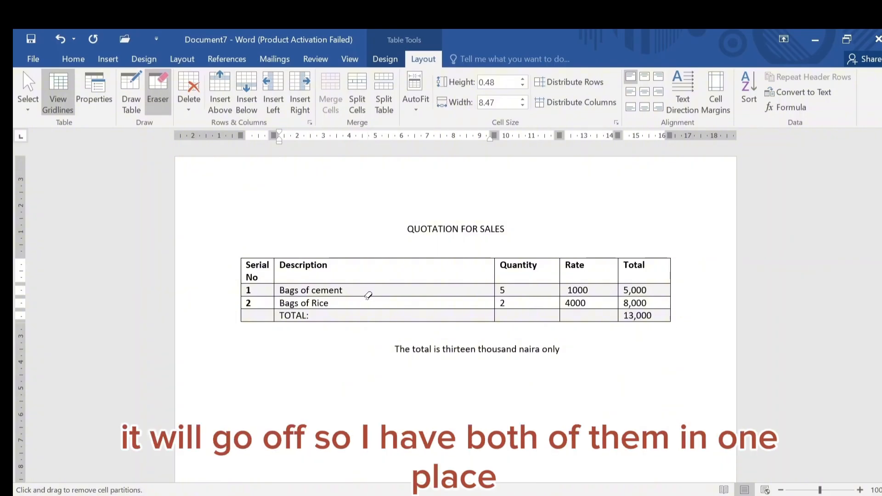
{"action": "left_click", "coordinate": [367, 296]}
{"action": "mouse_move", "coordinate": [368, 299]}
{"action": "left_mouse_down"}
{"action": "mouse_move", "coordinate": [278, 307]}
{"action": "mouse_move", "coordinate": [253, 362]}
{"action": "mouse_move", "coordinate": [159, 381]}
{"action": "left_mouse_up"}
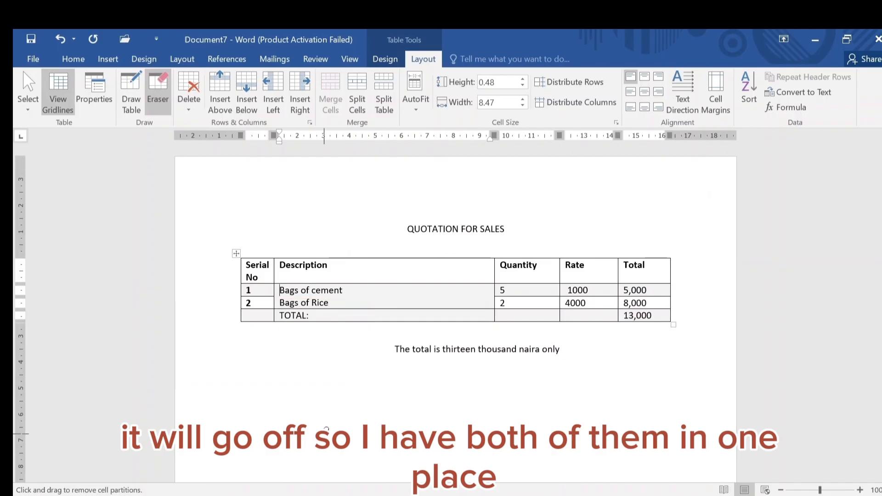
{"action": "left_click", "coordinate": [258, 297]}
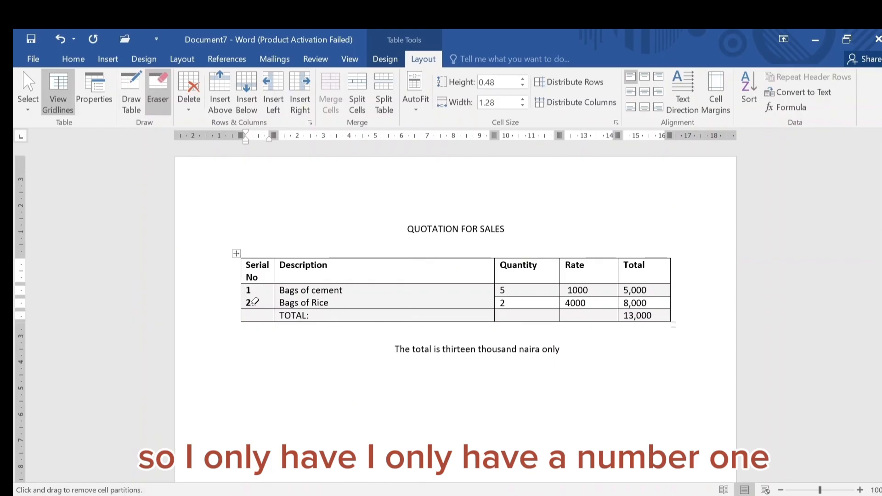
{"action": "key", "text": "Escape"}
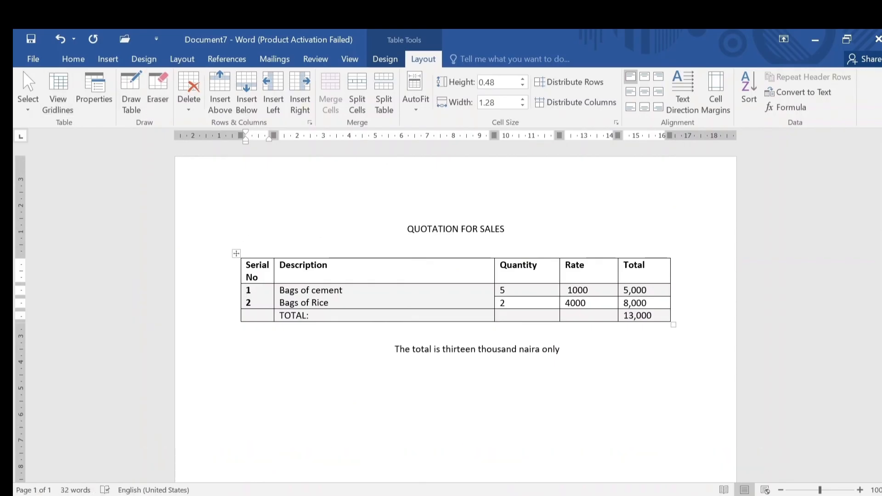
{"action": "key", "text": "BackSpace"}
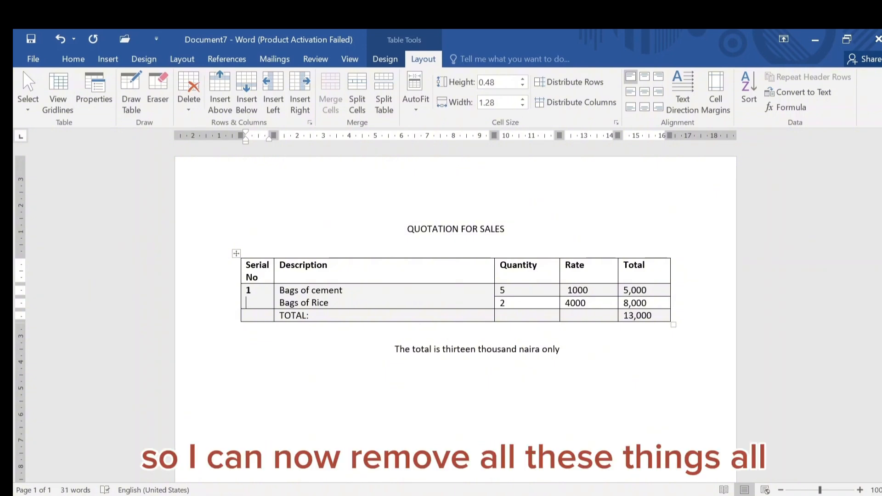
Erase the border between the two Quantity cells and undo the change
{"action": "left_click", "coordinate": [160, 103]}
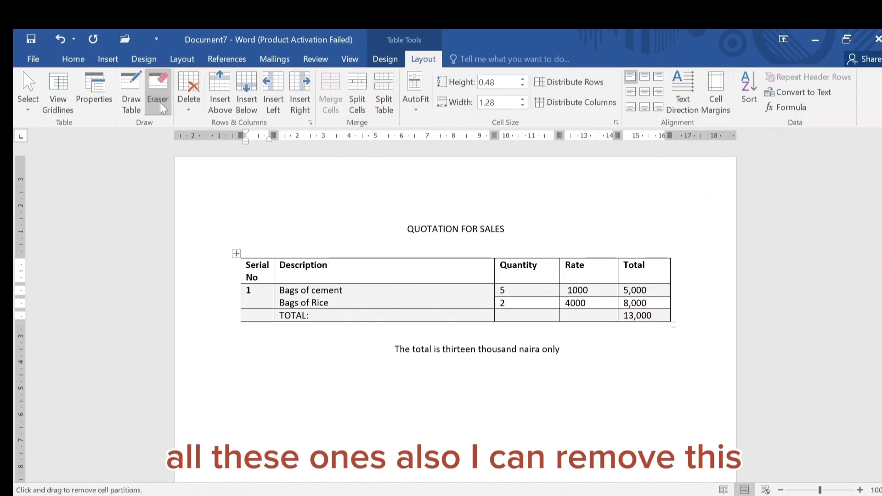
{"action": "left_click", "coordinate": [525, 296]}
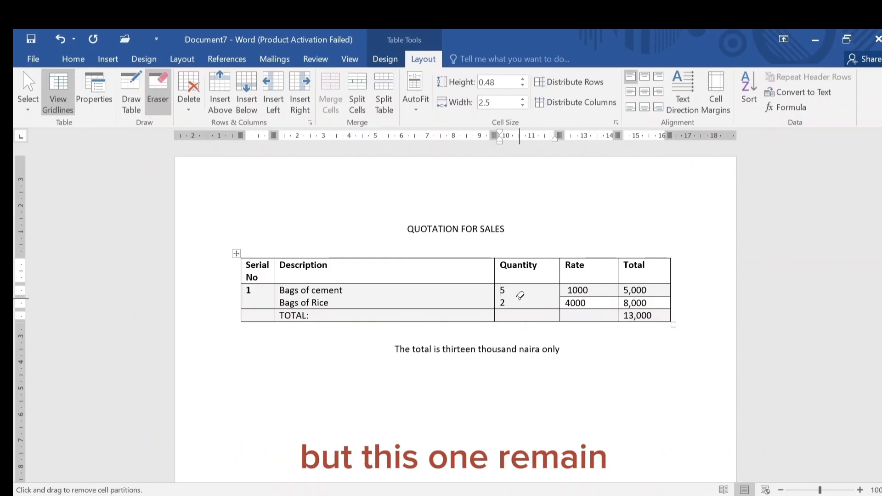
{"action": "left_click", "coordinate": [59, 37]}
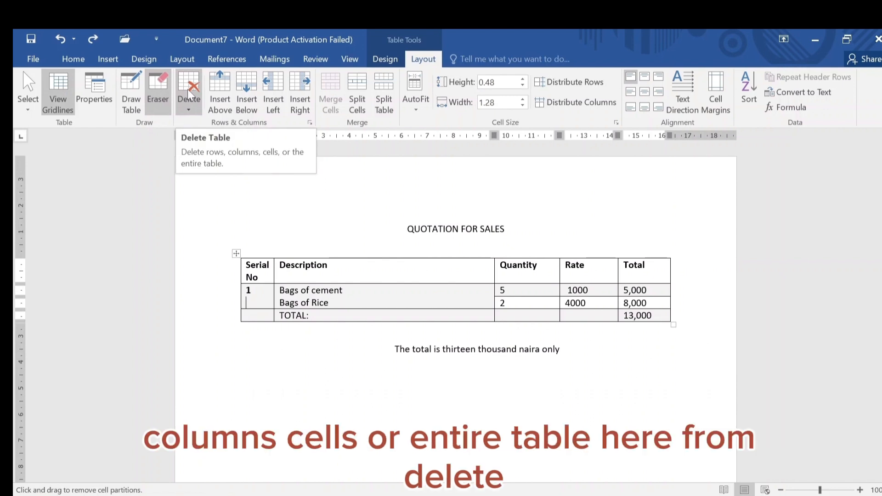
Insert a blank row above the item rows of the table
{"action": "left_click", "coordinate": [185, 109]}
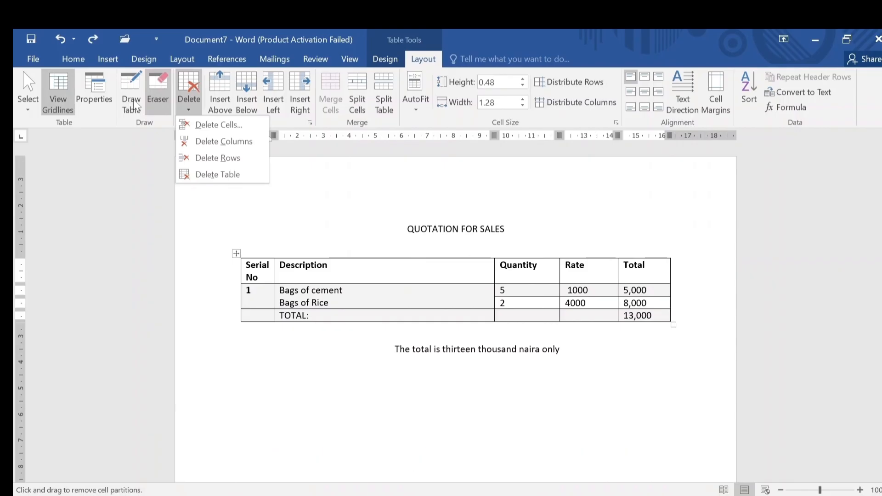
{"action": "left_click", "coordinate": [308, 174]}
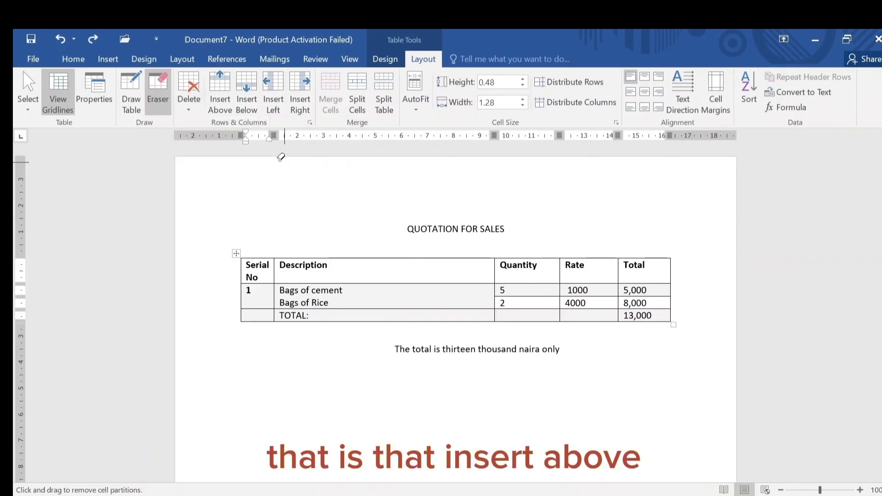
{"action": "left_click", "coordinate": [220, 98]}
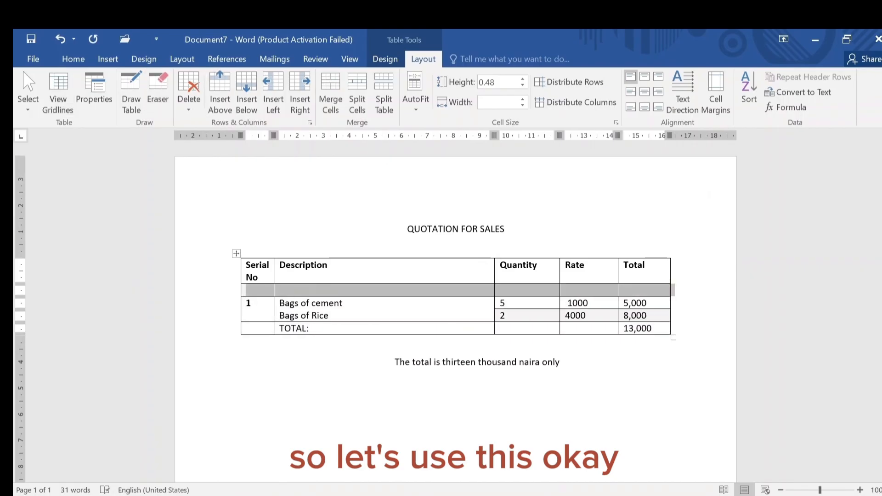
{"action": "left_click", "coordinate": [310, 289]}
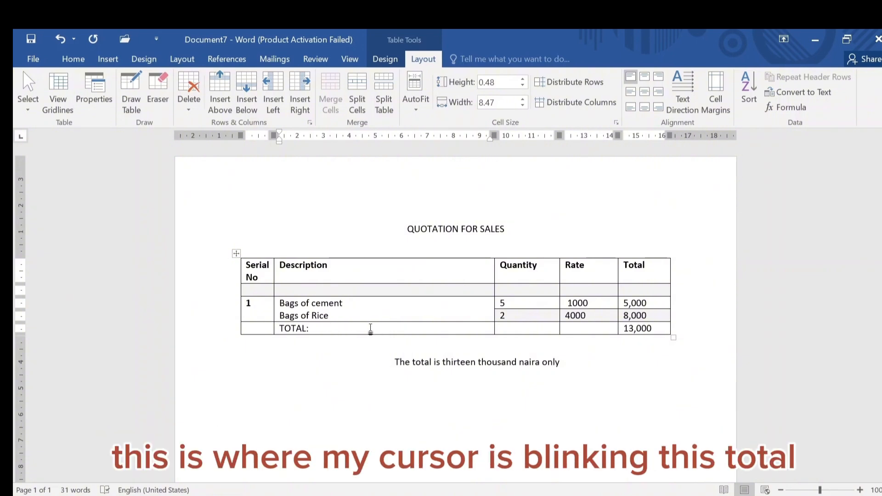
Insert a blank row below the TOTAL row
{"action": "left_click_drag", "start_coordinate": [316, 328], "coordinate": [308, 328]}
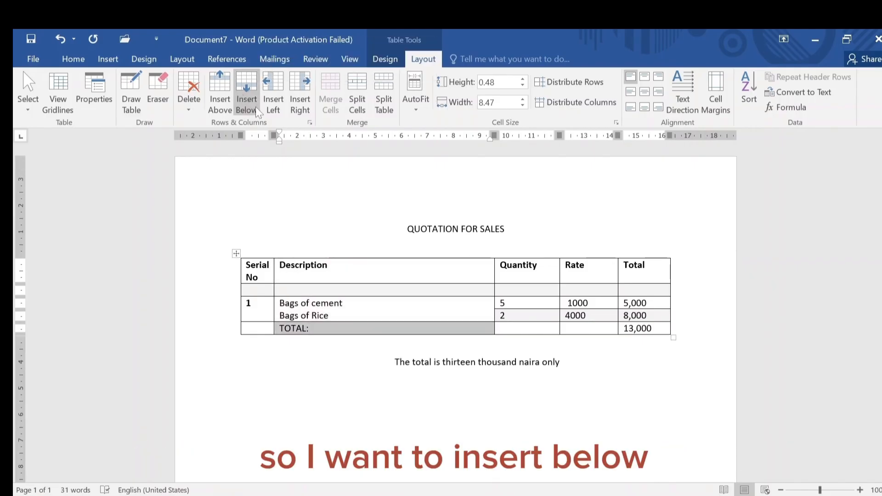
{"action": "left_click", "coordinate": [254, 104]}
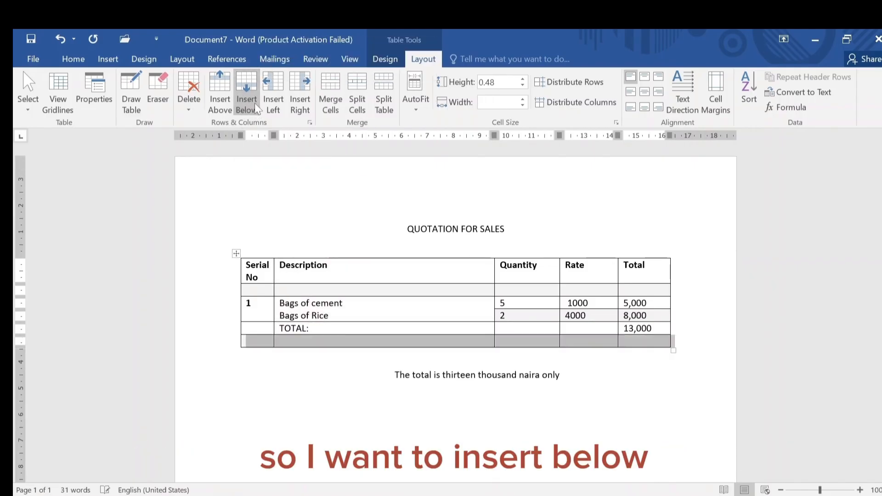
{"action": "left_click", "coordinate": [324, 341]}
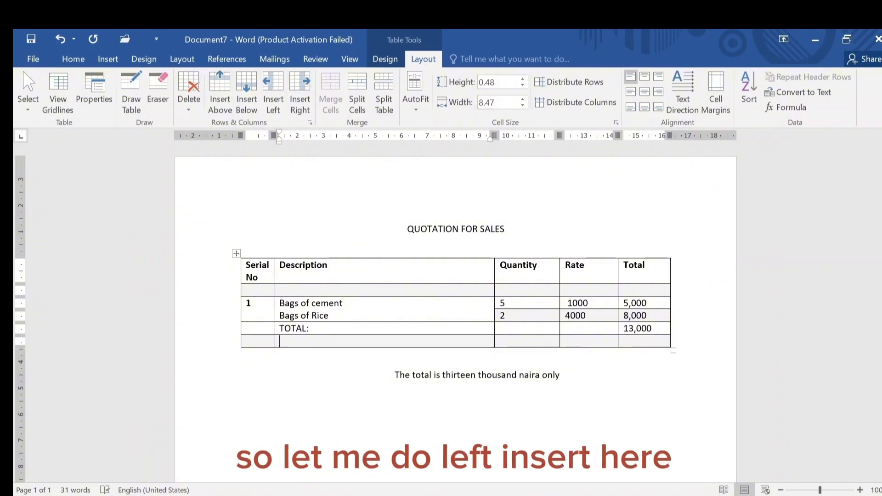
Insert two blank columns to the left of the Serial No column
{"action": "left_click", "coordinate": [260, 328]}
{"action": "left_click", "coordinate": [277, 86]}
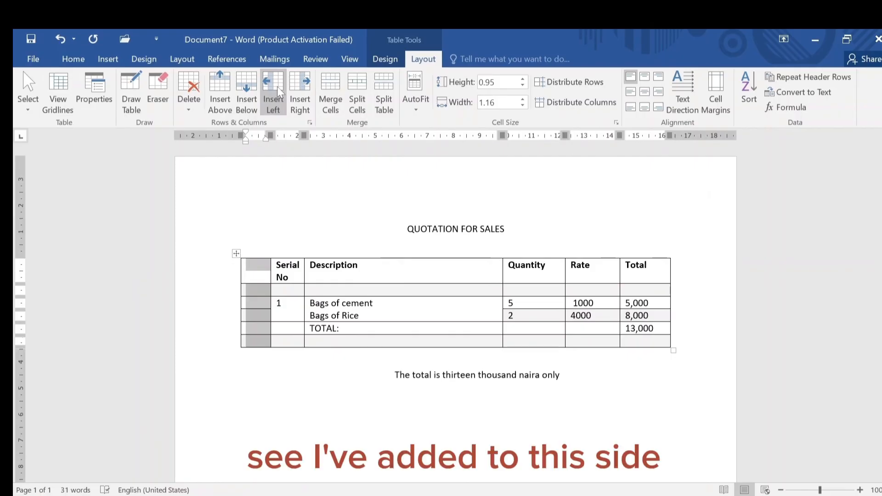
{"action": "left_click", "coordinate": [294, 81]}
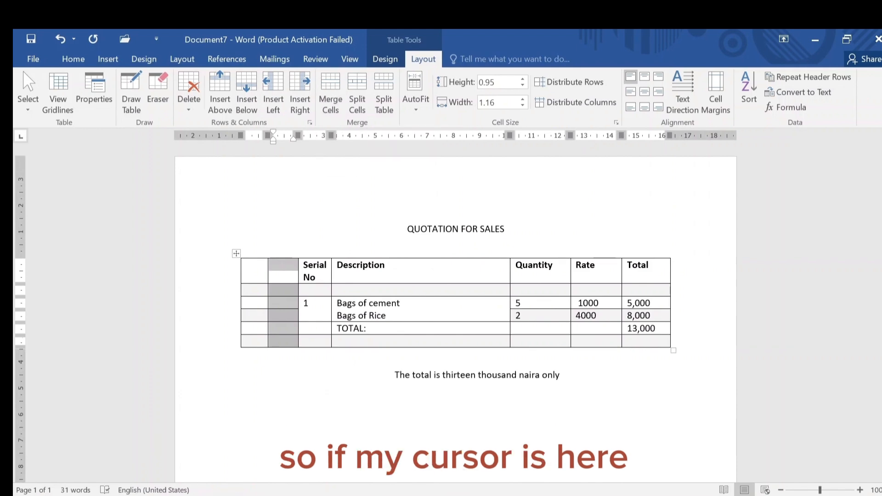
Insert a blank column to the right of the Total column
{"action": "left_click", "coordinate": [628, 290]}
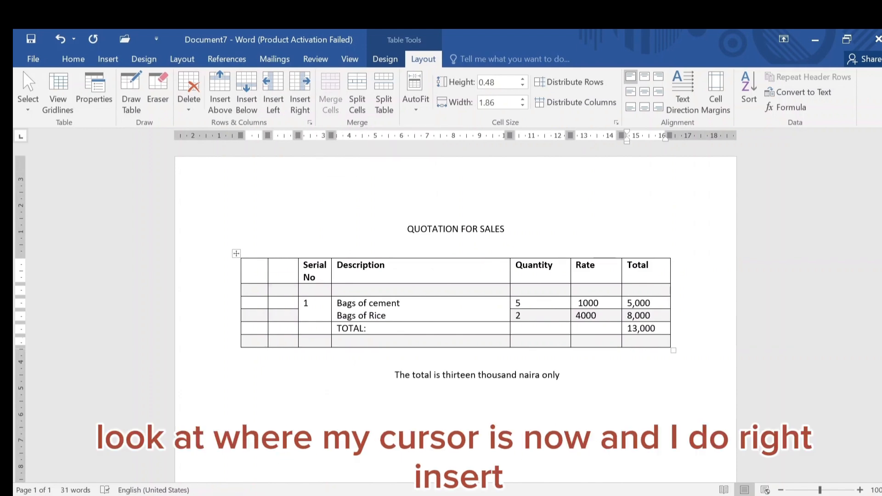
{"action": "left_click", "coordinate": [301, 87]}
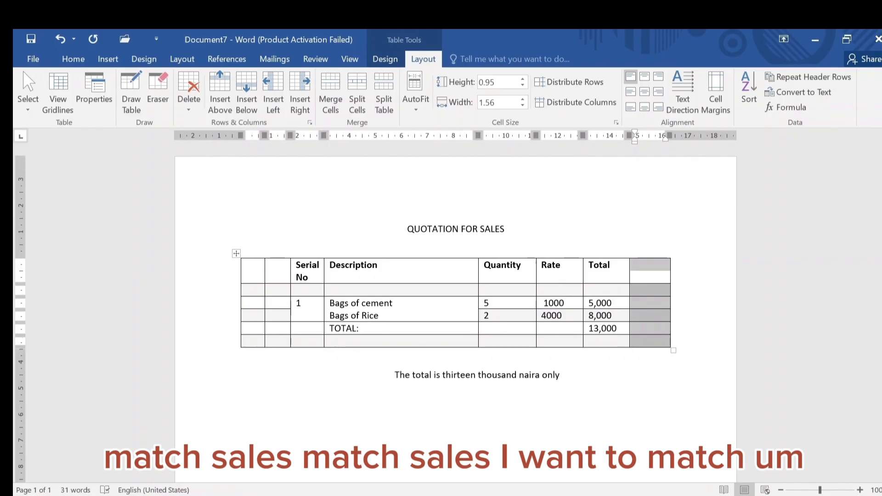
Merge all cells of the new right-hand column and undo the merge
{"action": "left_click", "coordinate": [643, 276]}
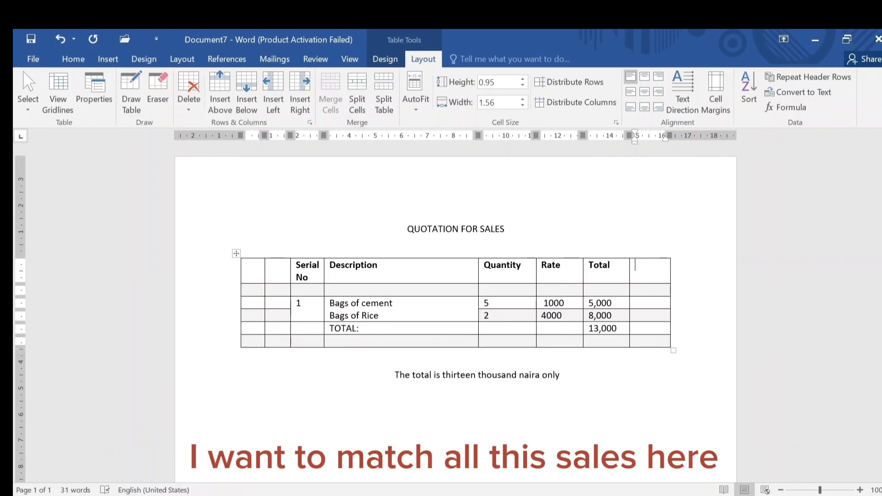
{"action": "left_click_drag", "start_coordinate": [646, 268], "coordinate": [648, 341]}
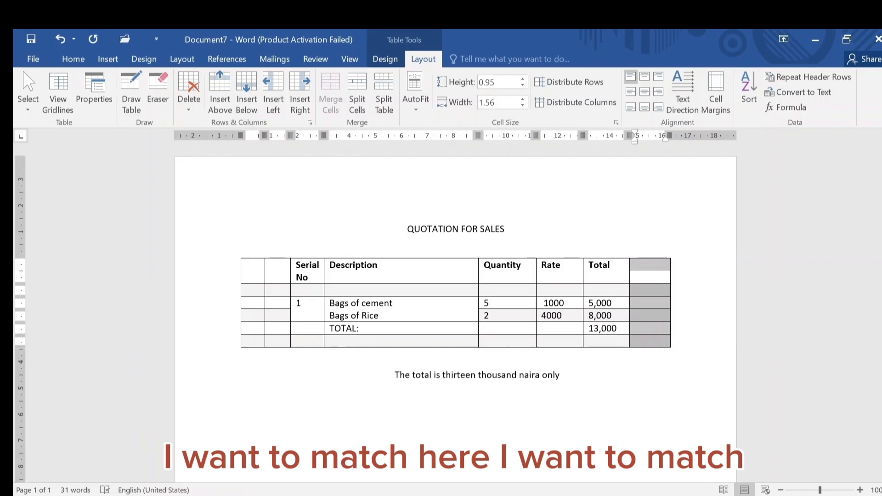
{"action": "left_click", "coordinate": [331, 92]}
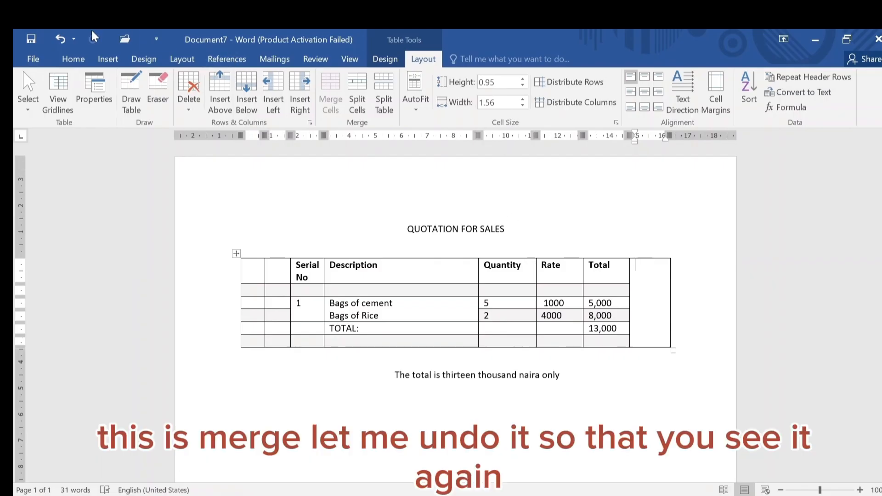
{"action": "left_click", "coordinate": [60, 38]}
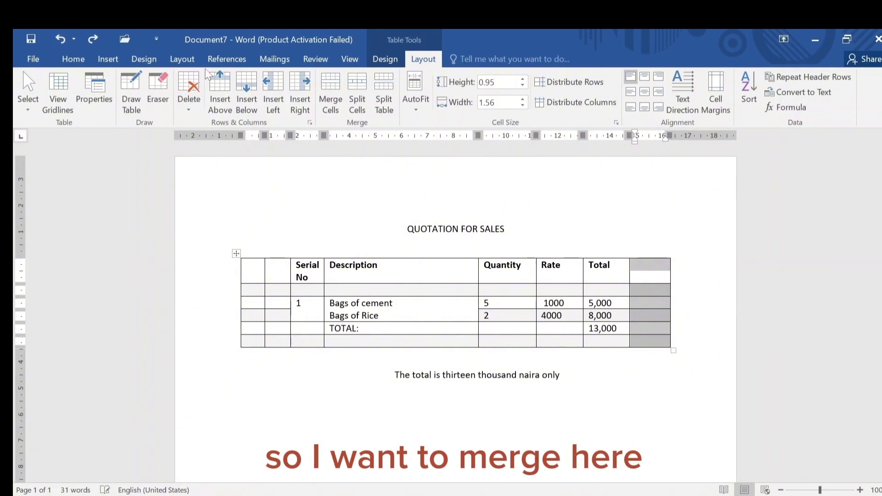
Merge all cells of the new right-hand column into a single cell
{"action": "left_click", "coordinate": [636, 275]}
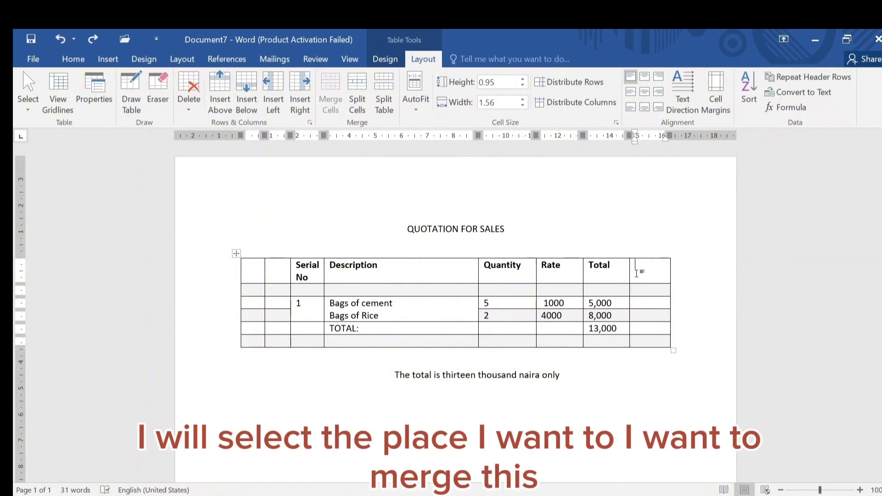
{"action": "left_click_drag", "start_coordinate": [633, 269], "coordinate": [648, 322]}
{"action": "left_click_drag", "start_coordinate": [640, 269], "coordinate": [649, 341]}
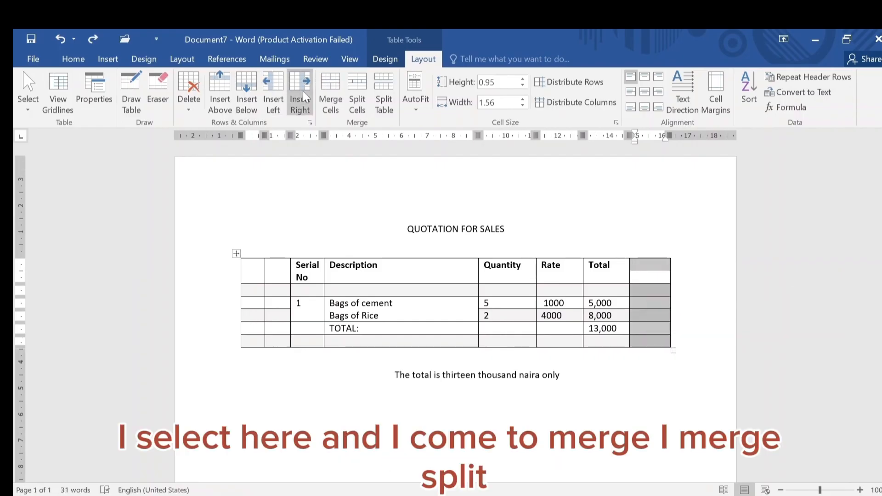
{"action": "left_click", "coordinate": [329, 87]}
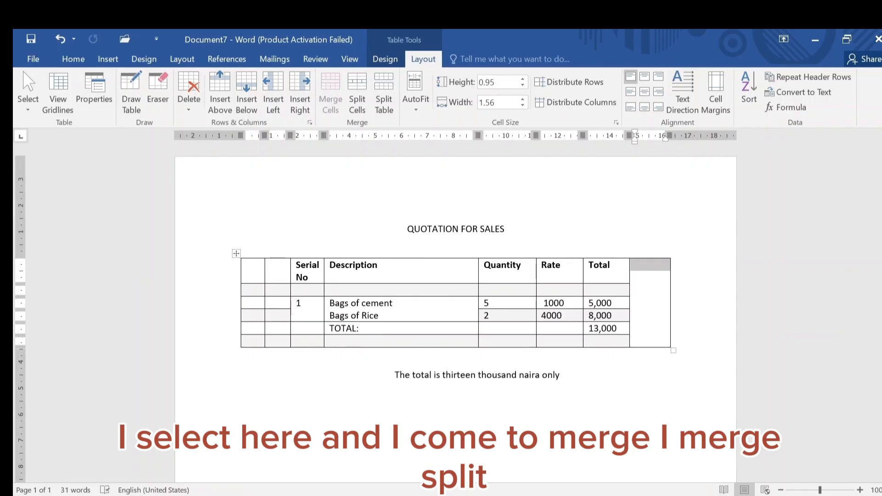
{"action": "left_click", "coordinate": [654, 300]}
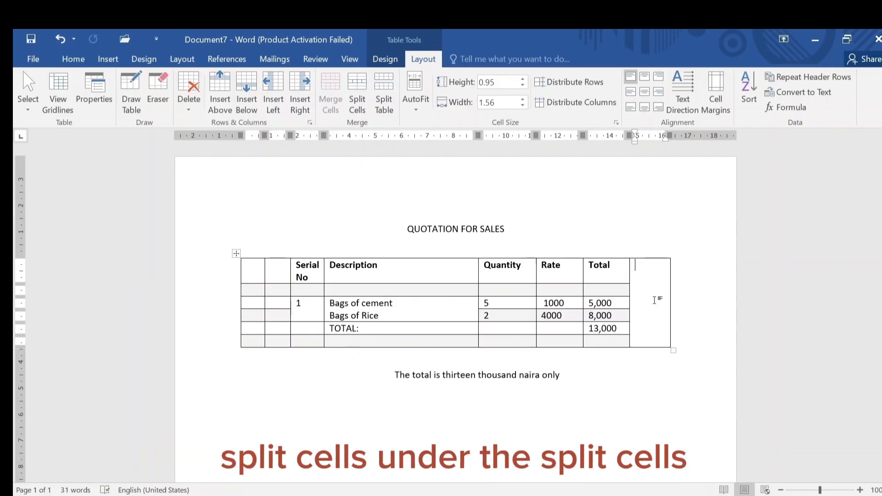
{"action": "left_click", "coordinate": [358, 87]}
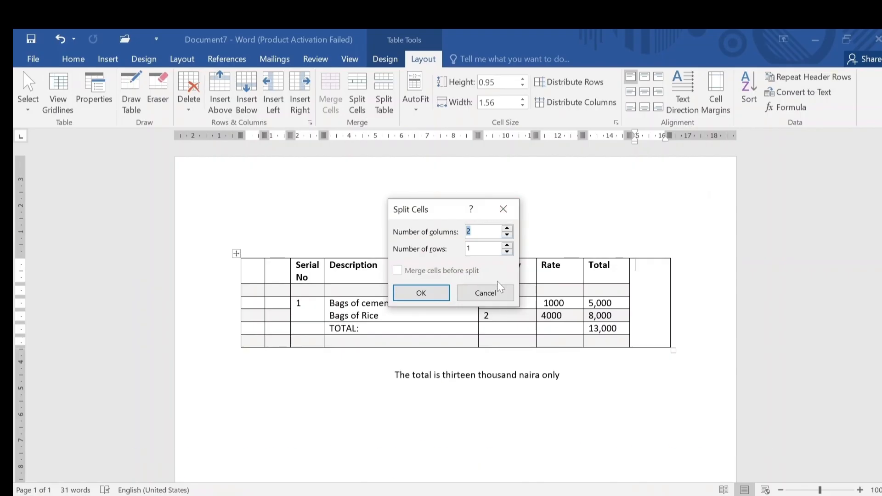
{"action": "left_click", "coordinate": [499, 294]}
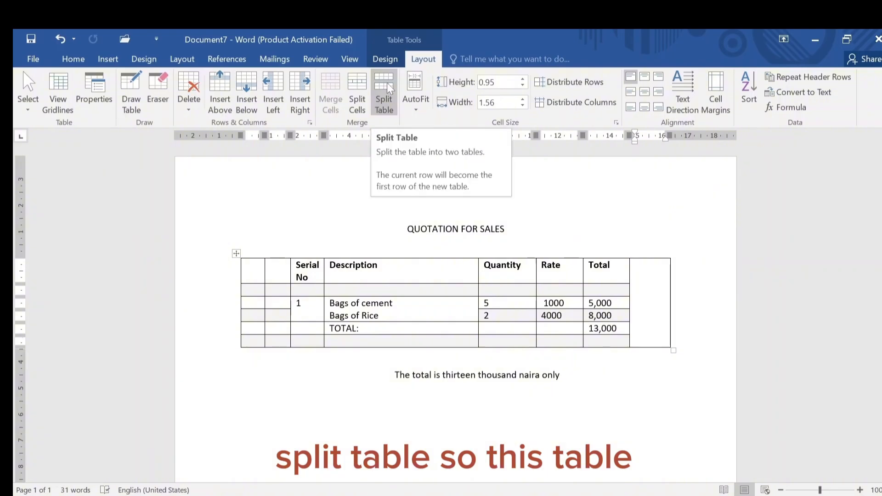
Select the whole table and apply Split Table, adding an empty line above it
{"action": "left_click", "coordinate": [236, 254]}
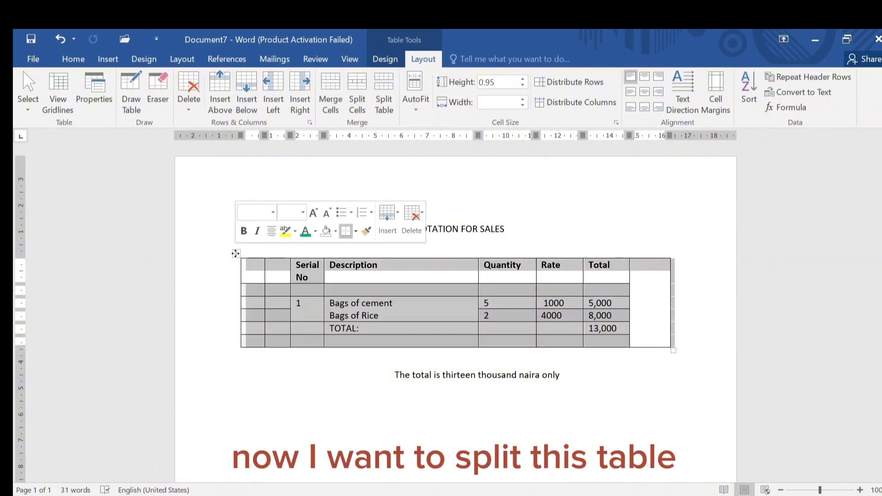
{"action": "left_click", "coordinate": [380, 90]}
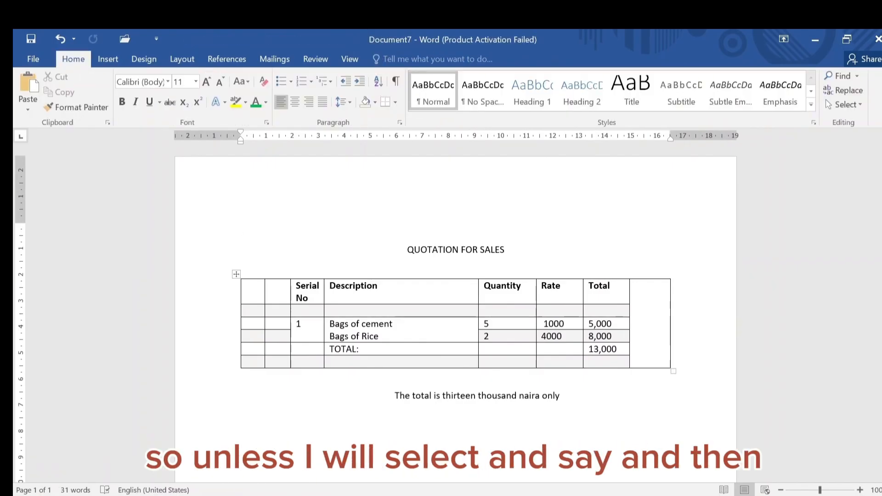
Split the table into two tables at the blank row below the header row
{"action": "left_click", "coordinate": [245, 312]}
{"action": "left_click_drag", "start_coordinate": [245, 311], "coordinate": [475, 362]}
{"action": "left_click", "coordinate": [423, 59]}
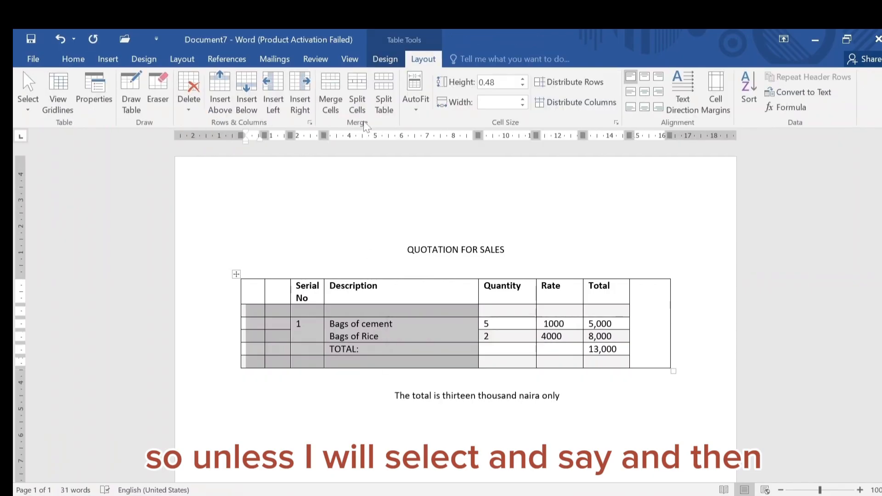
{"action": "left_click", "coordinate": [387, 87]}
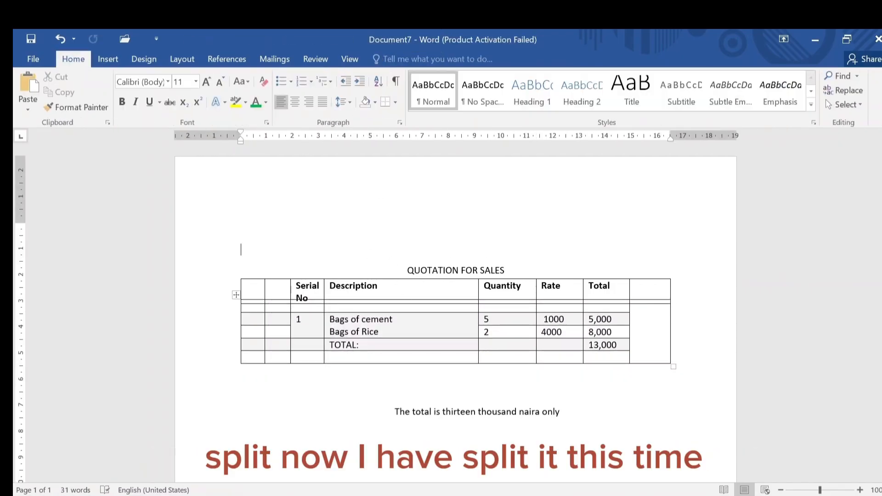
Undo the table split and consult the guide document's charts section before returning to the quotation
{"action": "left_click", "coordinate": [62, 38]}
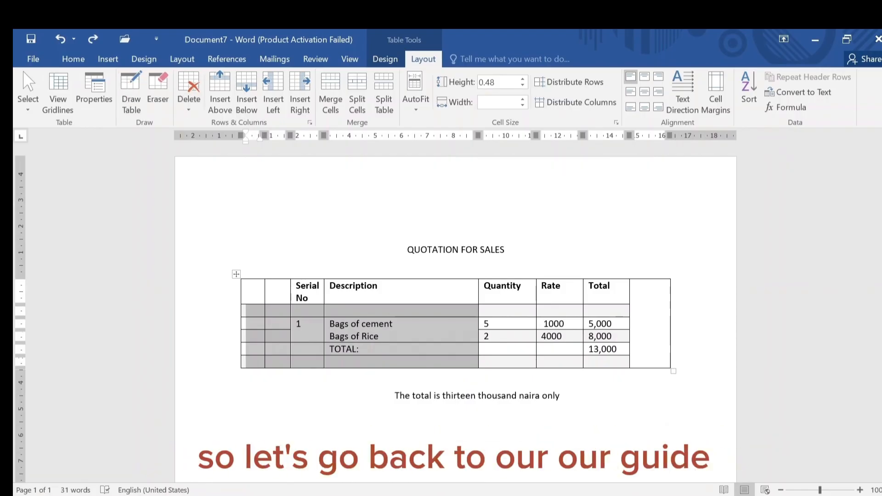
{"action": "left_click", "coordinate": [365, 461]}
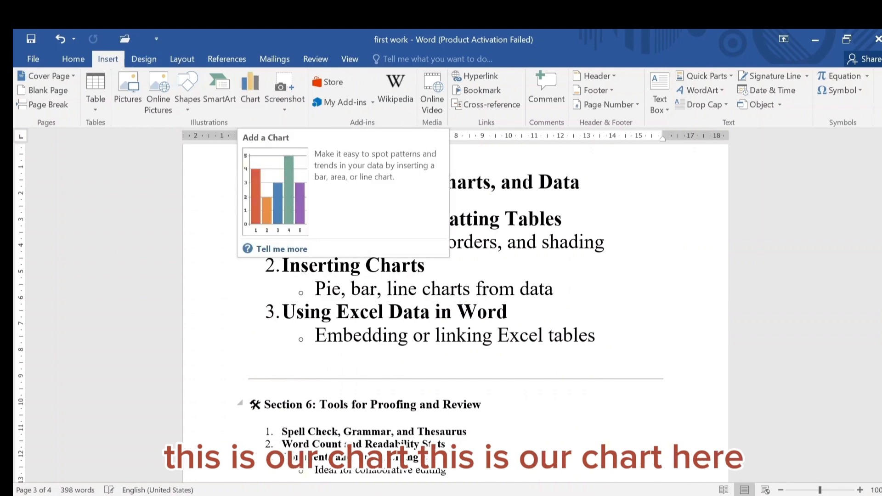
{"action": "mouse_move", "coordinate": [508, 495]}
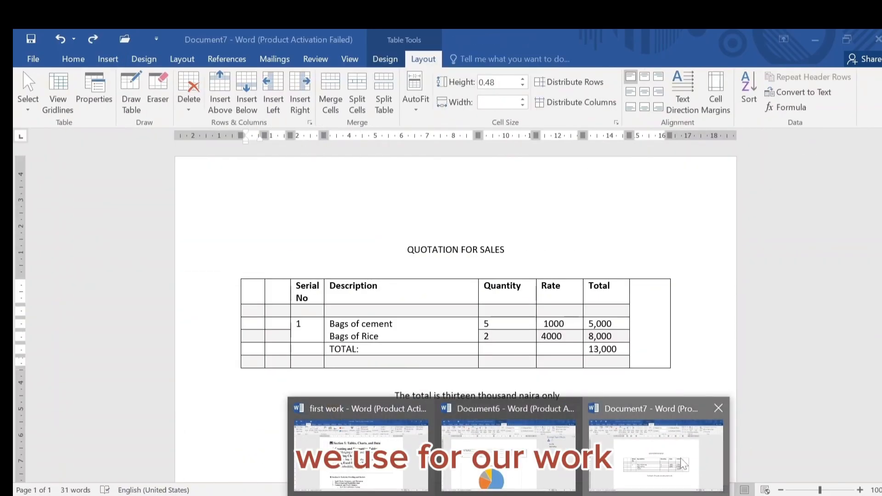
{"action": "left_click", "coordinate": [675, 459]}
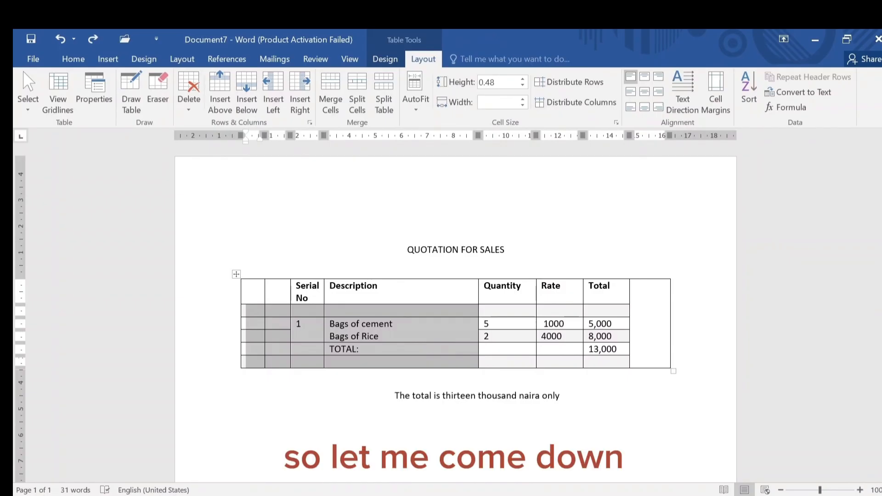
Add several blank lines below the sentence stating the total
{"action": "scroll", "coordinate": [433, 350], "scroll_direction": "down", "scroll_amount": 4}
{"action": "scroll", "coordinate": [441, 331], "scroll_direction": "down", "scroll_amount": 1}
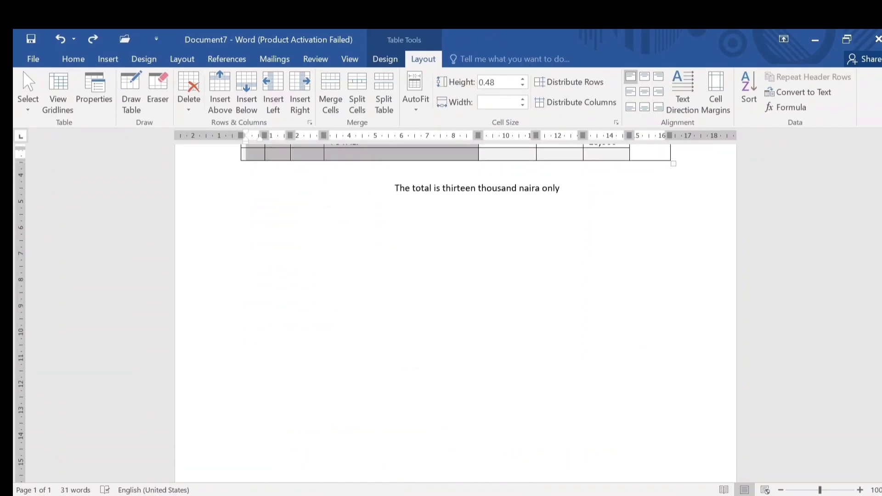
{"action": "left_click", "coordinate": [608, 217]}
{"action": "key", "text": "Return"}
{"action": "key", "text": "Return"}
{"action": "key", "text": "Return"}
{"action": "key", "text": "Return"}
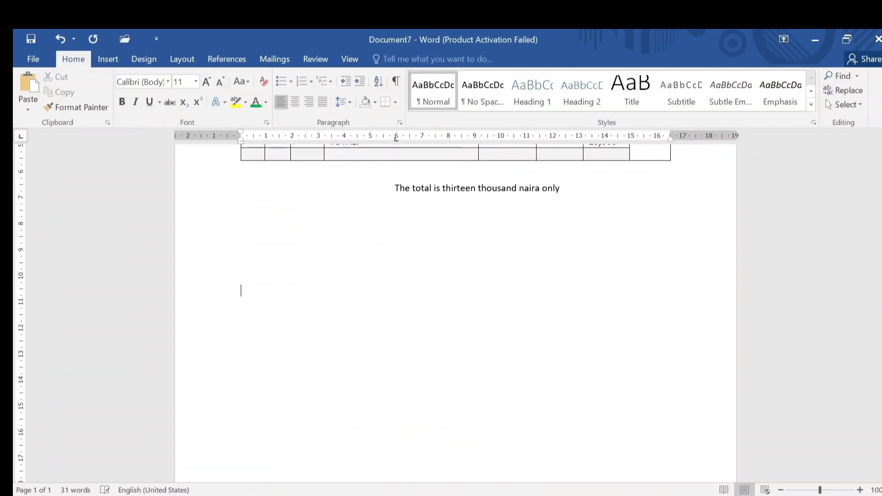
{"action": "key", "text": "Return"}
{"action": "key", "text": "Return"}
{"action": "key", "text": "Return"}
Insert a Line chart on the new blank line
{"action": "left_click", "coordinate": [108, 58]}
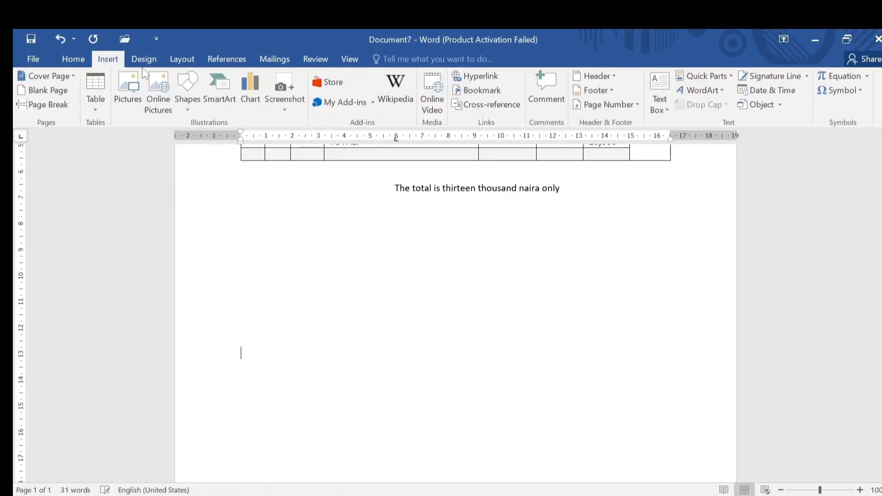
{"action": "left_click", "coordinate": [248, 100]}
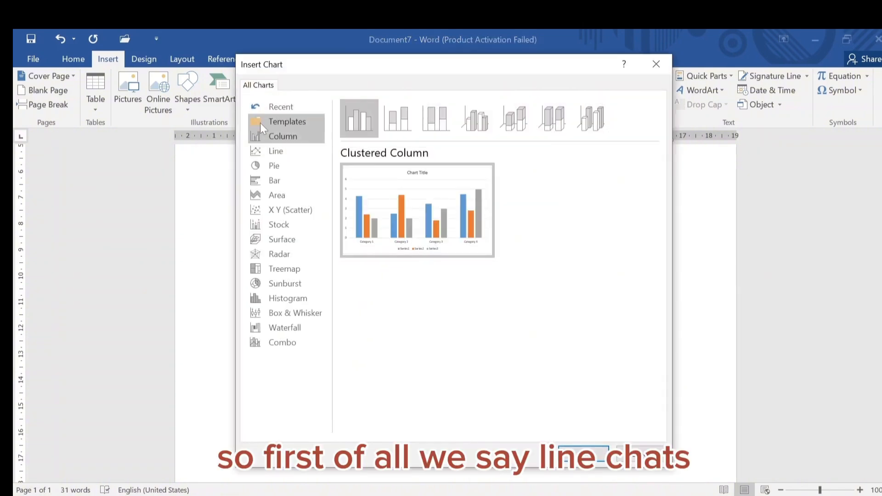
{"action": "left_click", "coordinate": [278, 151]}
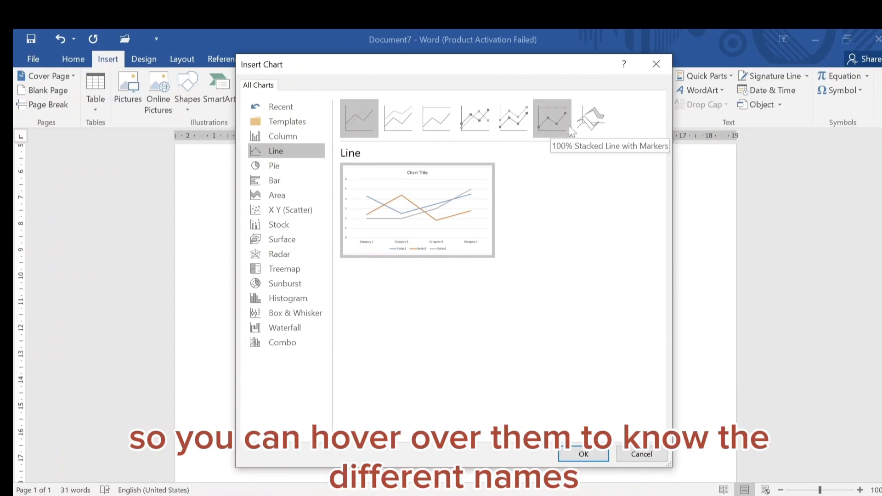
{"action": "mouse_move", "coordinate": [408, 237]}
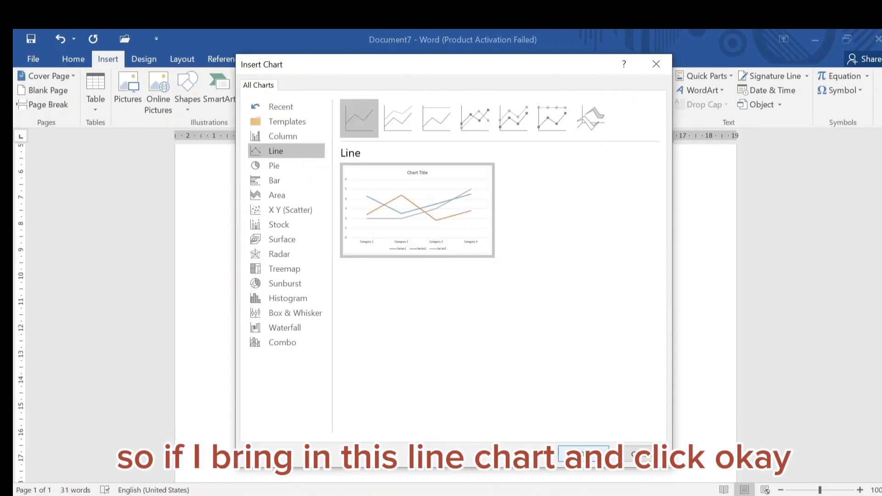
{"action": "left_click", "coordinate": [582, 454]}
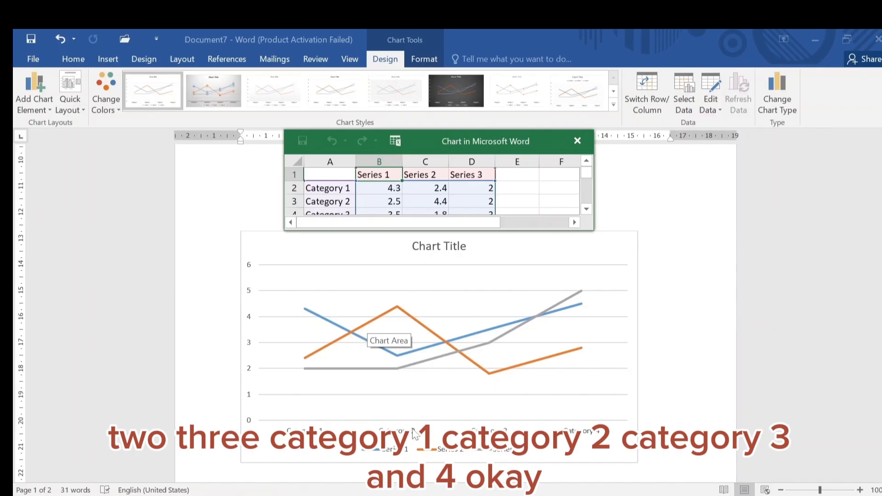
Scroll through the line chart's data sheet, then close it
{"action": "left_click", "coordinate": [589, 210]}
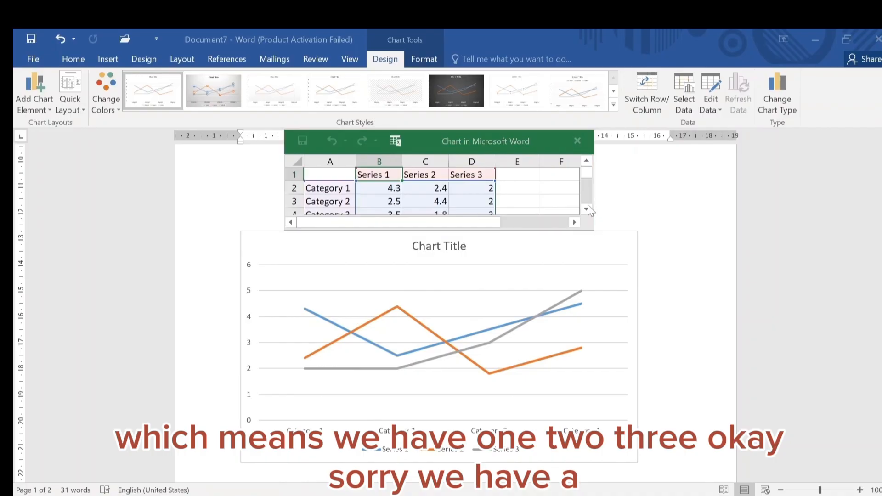
{"action": "left_click", "coordinate": [569, 332]}
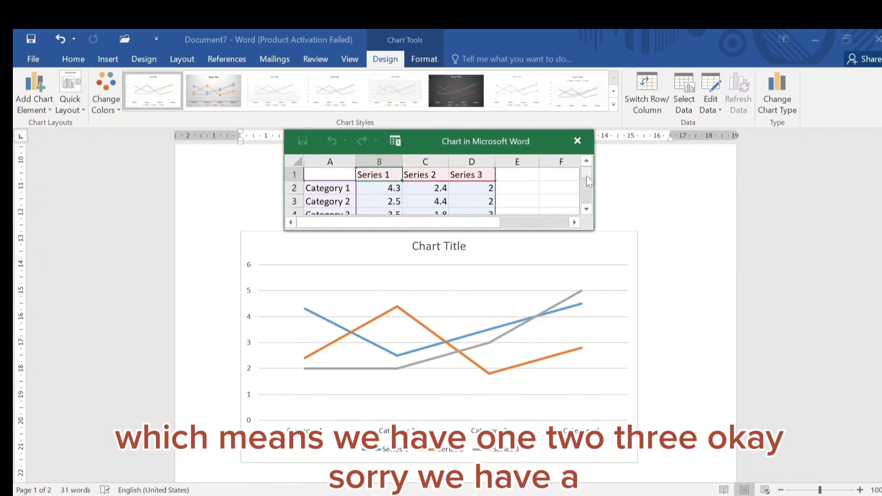
{"action": "left_click_drag", "start_coordinate": [587, 177], "coordinate": [586, 181]}
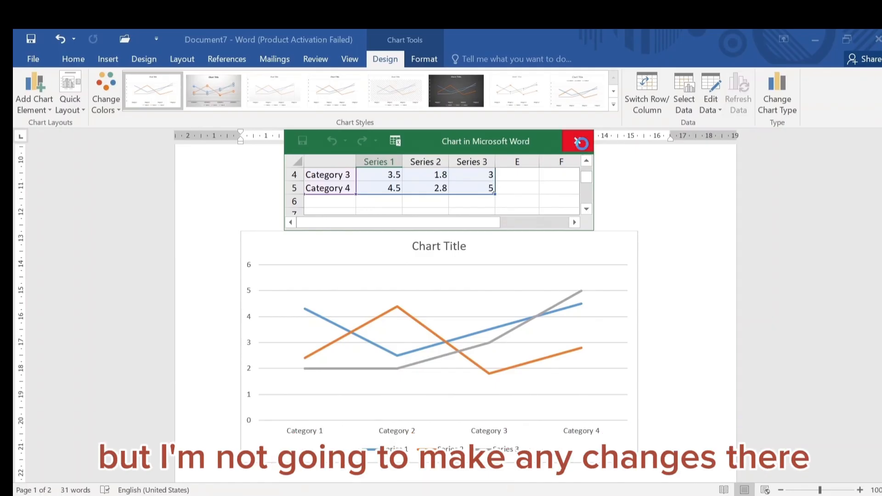
{"action": "left_click", "coordinate": [577, 141]}
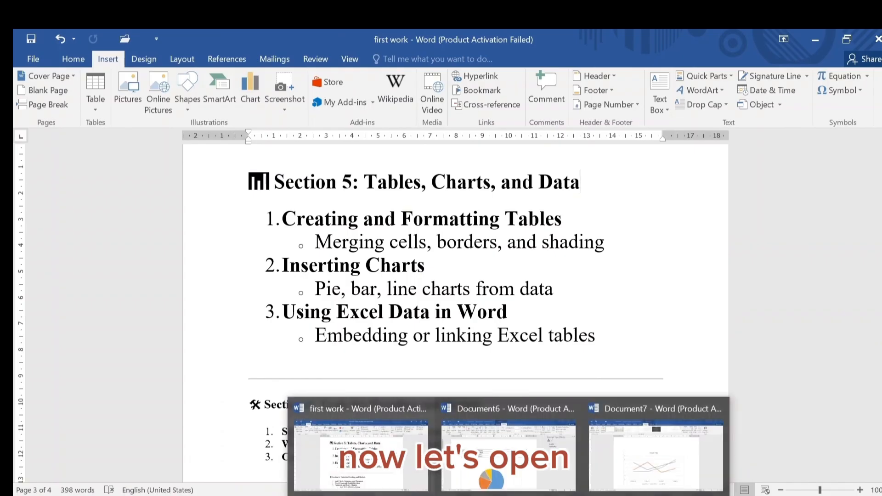
Return to the quotation document and delete the line chart
{"action": "left_click", "coordinate": [657, 468]}
{"action": "left_click", "coordinate": [562, 256]}
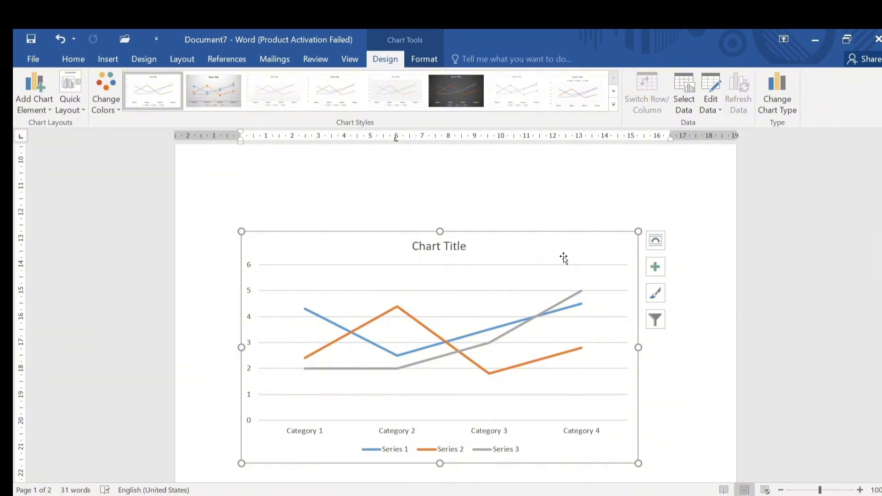
{"action": "key", "text": "Delete"}
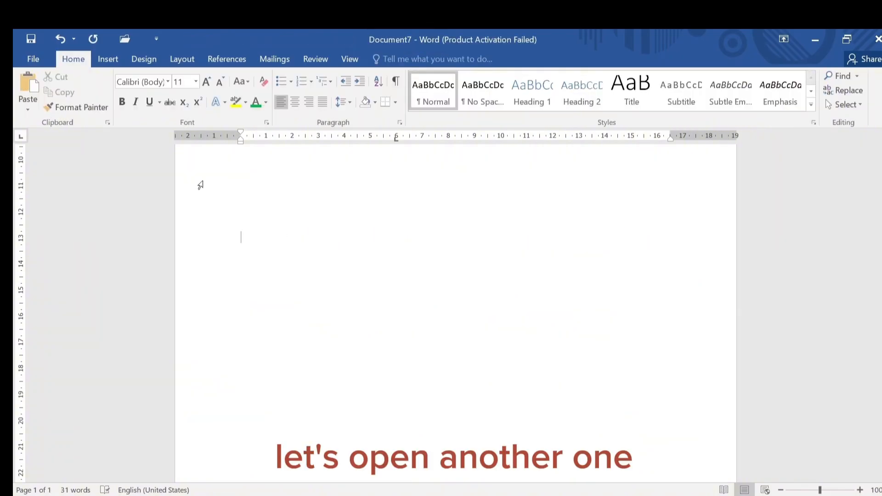
Insert a 3-D Pie chart in place of the deleted chart
{"action": "left_click", "coordinate": [110, 58]}
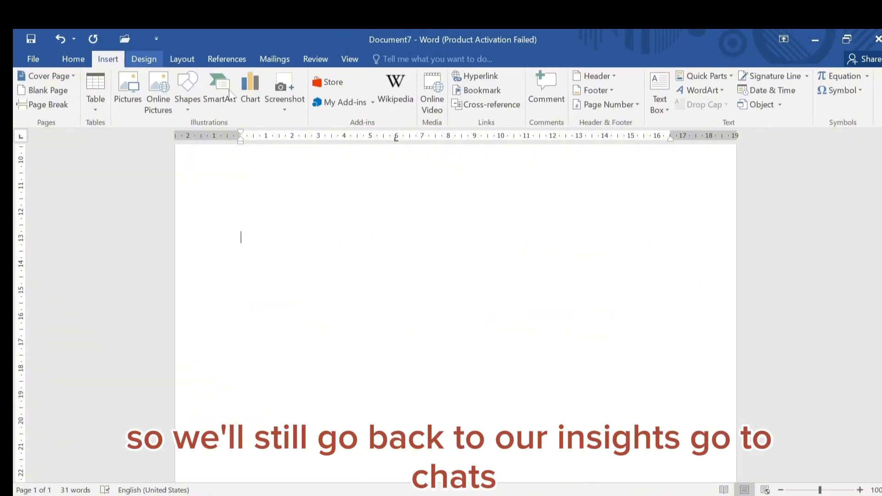
{"action": "left_click", "coordinate": [251, 91]}
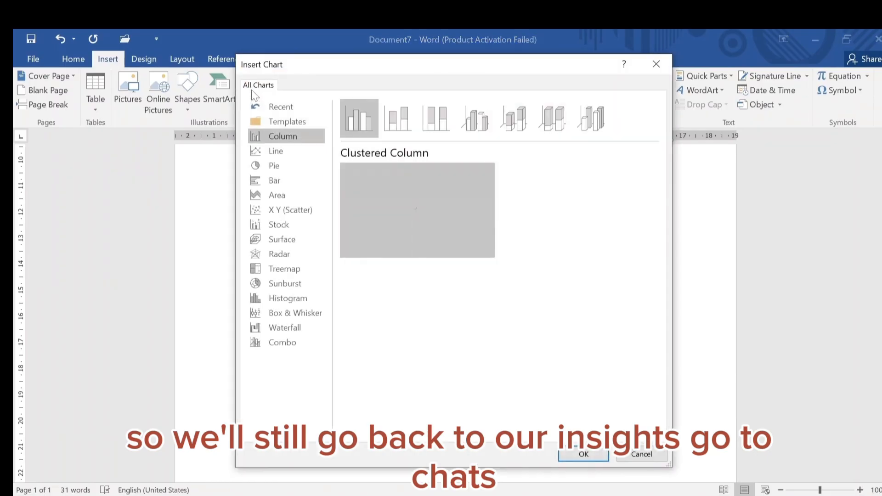
{"action": "left_click", "coordinate": [282, 167]}
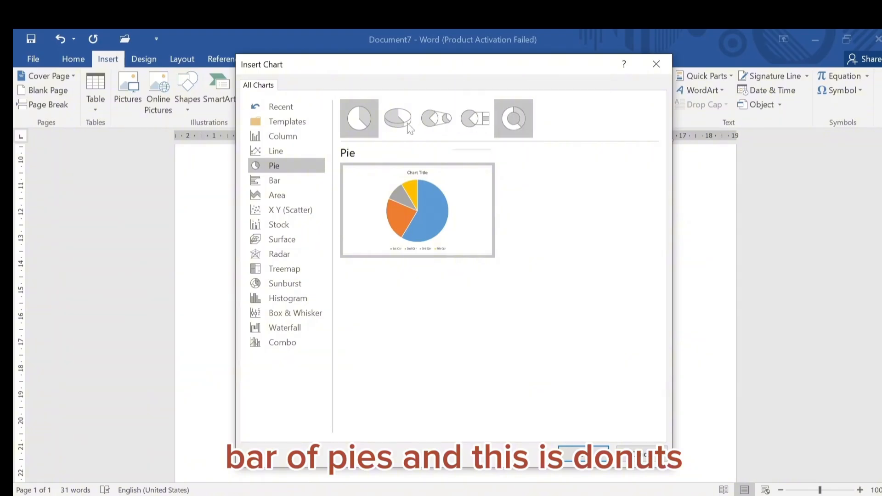
{"action": "left_click", "coordinate": [392, 118]}
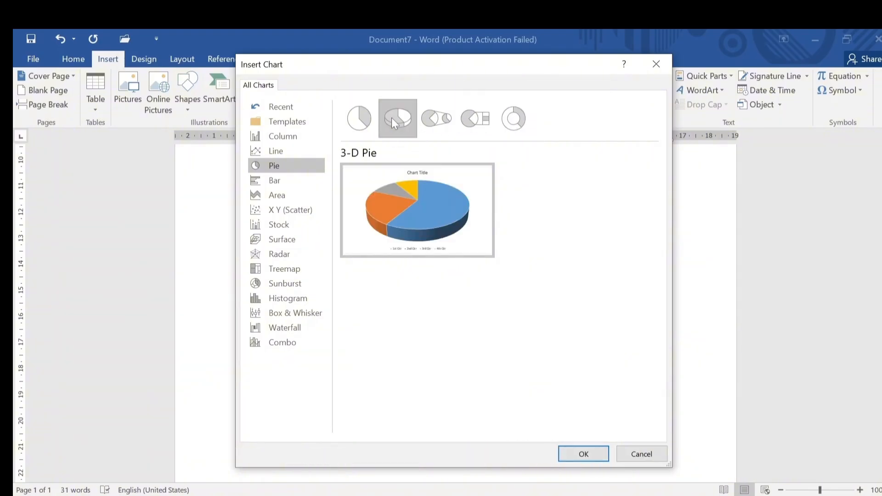
{"action": "mouse_move", "coordinate": [411, 211]}
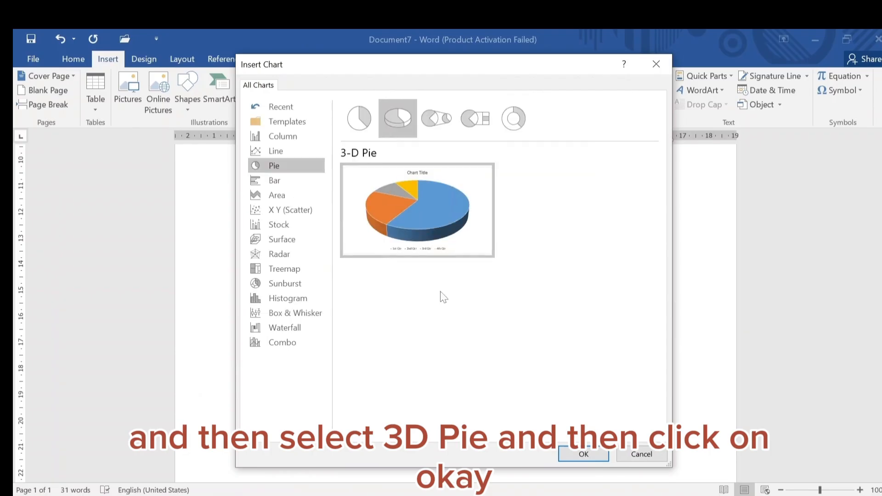
{"action": "left_click", "coordinate": [583, 454]}
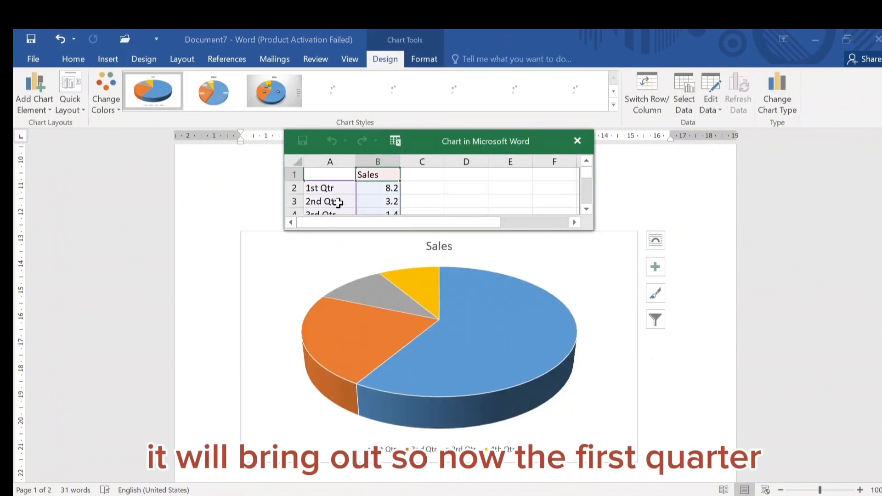
Scroll through the pie chart's quarterly sales data in the data sheet
{"action": "left_click", "coordinate": [587, 209]}
{"action": "left_click", "coordinate": [586, 209]}
{"action": "left_click", "coordinate": [587, 209]}
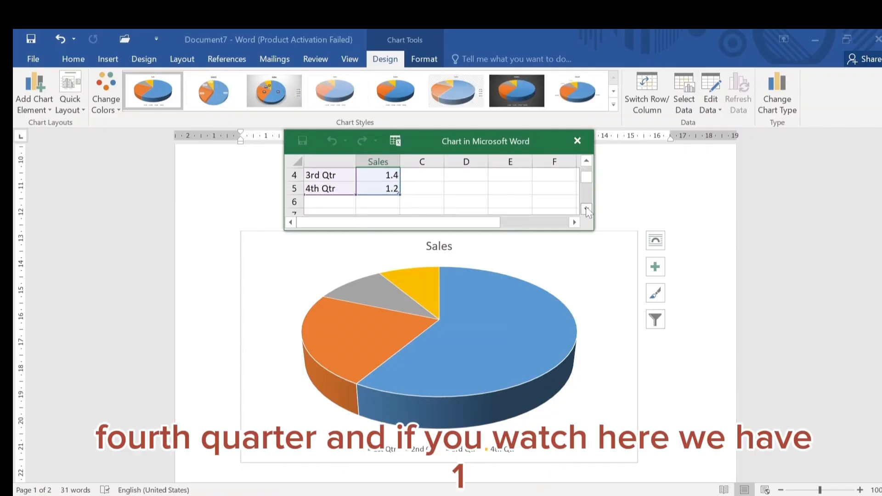
{"action": "left_click", "coordinate": [585, 161]}
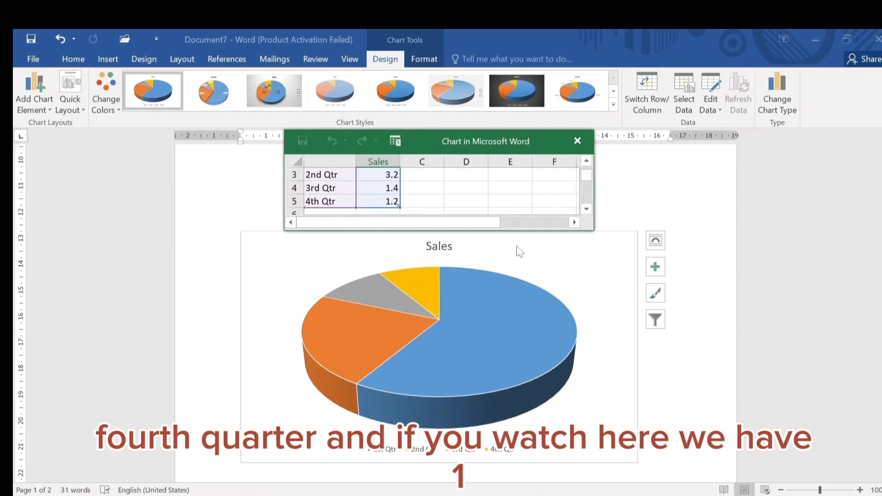
{"action": "mouse_move", "coordinate": [490, 372]}
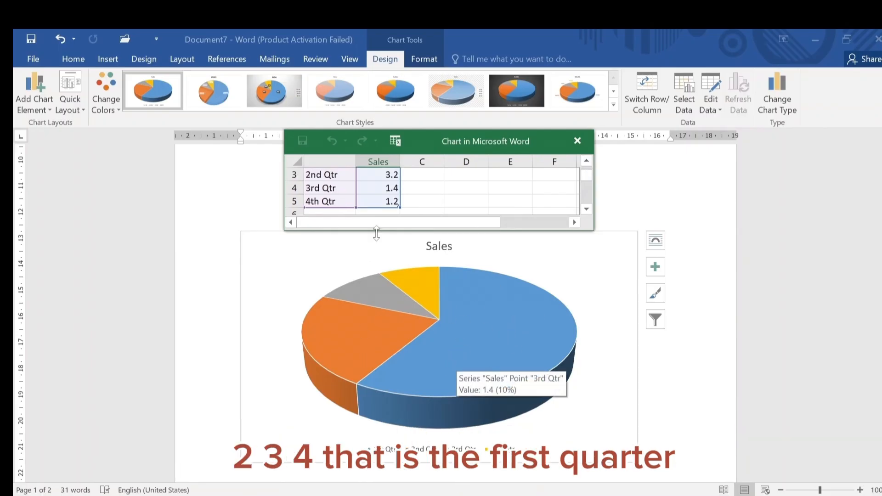
{"action": "left_click", "coordinate": [586, 160]}
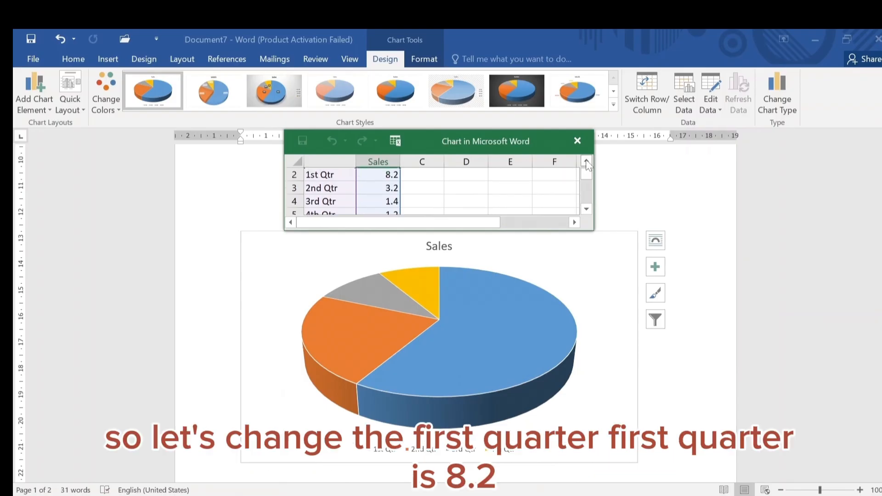
Set the 1st Qtr sales value to 2.2 in the chart data, dismissing the activation wizard
{"action": "left_click", "coordinate": [392, 176]}
{"action": "double_click", "coordinate": [393, 176]}
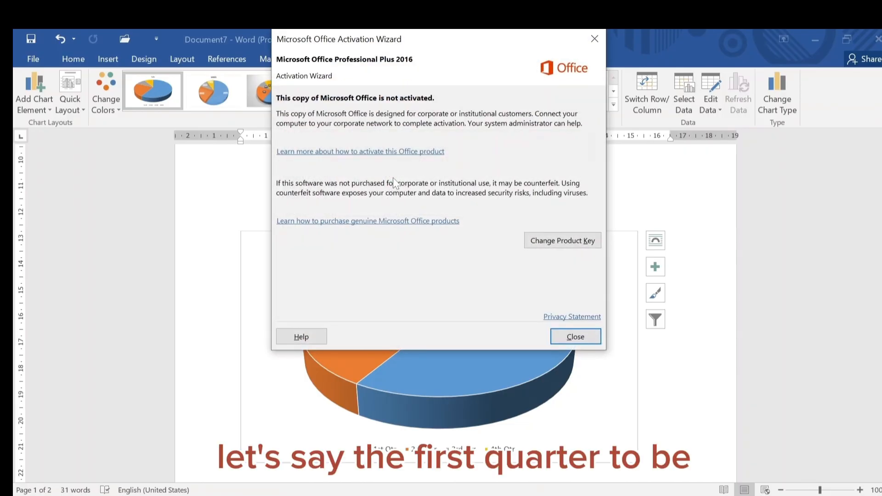
{"action": "left_click", "coordinate": [568, 336]}
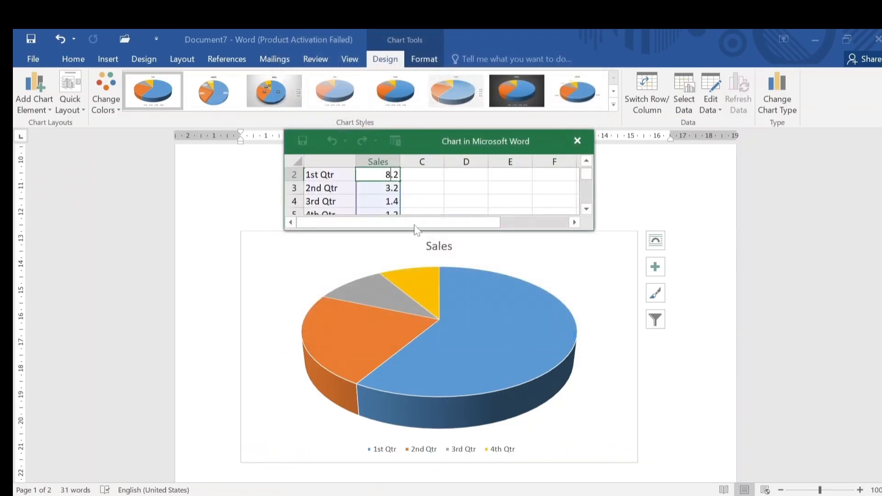
{"action": "double_click", "coordinate": [388, 175]}
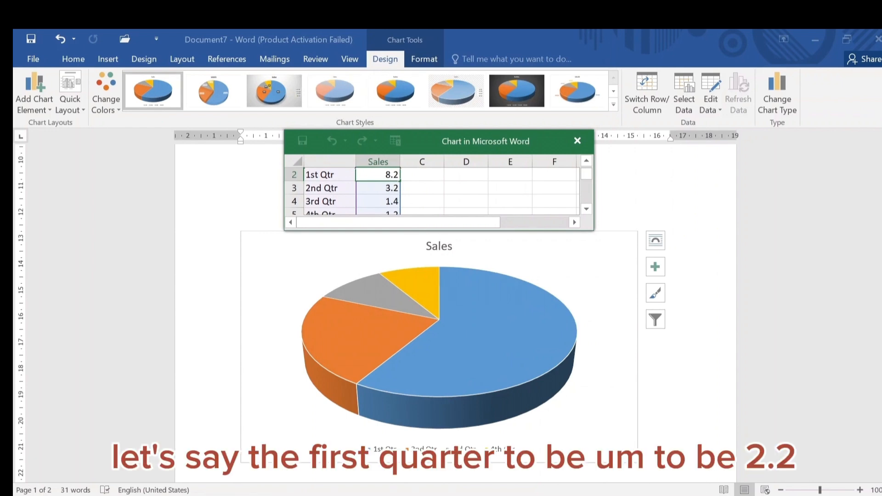
{"action": "double_click", "coordinate": [388, 175]}
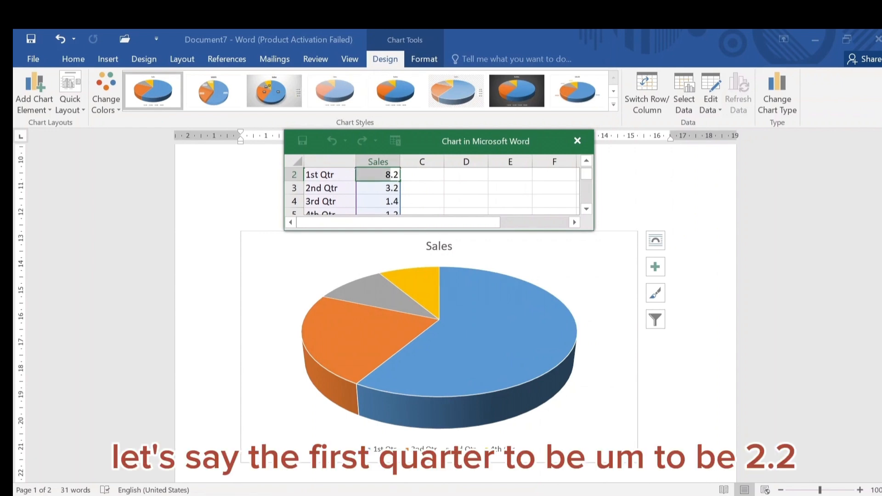
{"action": "type", "text": "2"}
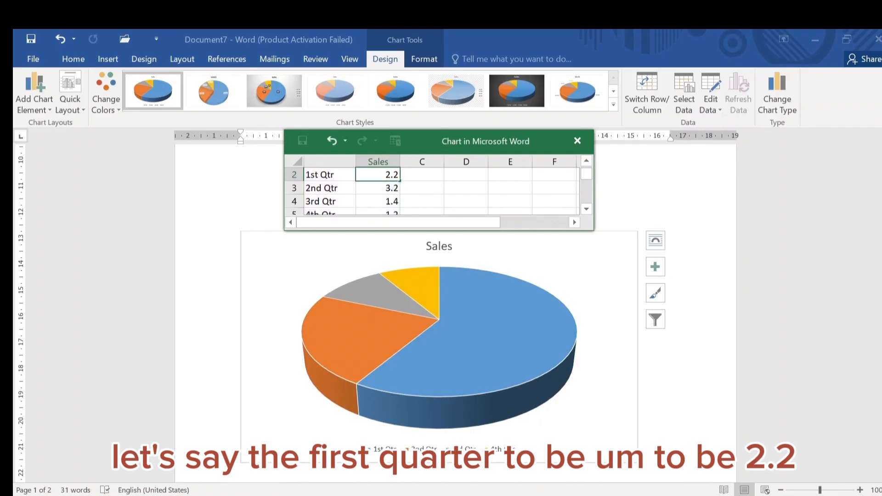
{"action": "left_click", "coordinate": [636, 215]}
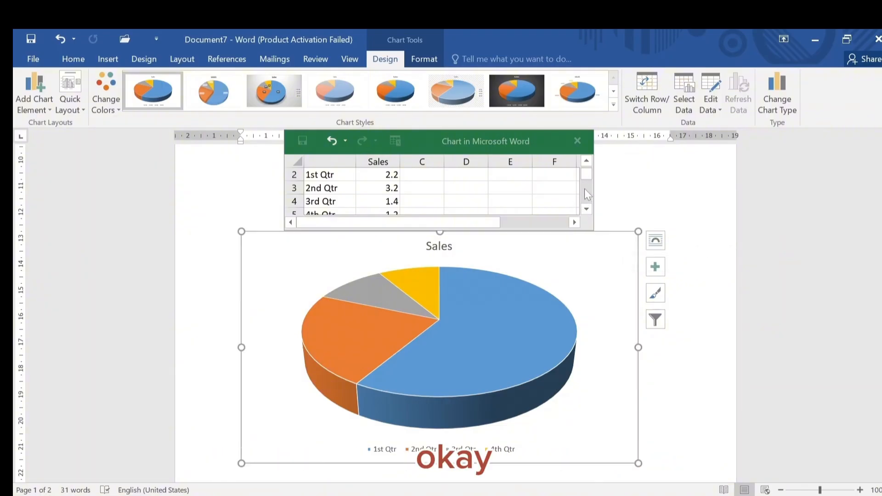
{"action": "left_click", "coordinate": [628, 190]}
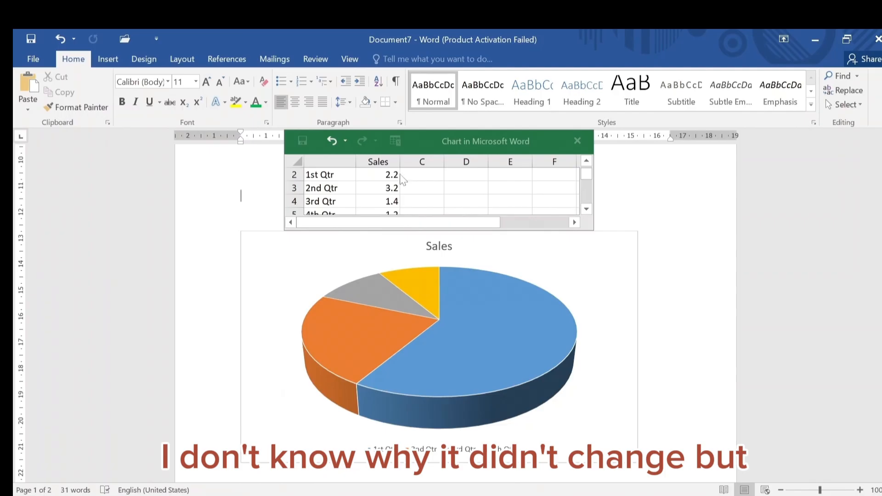
{"action": "left_click", "coordinate": [505, 174]}
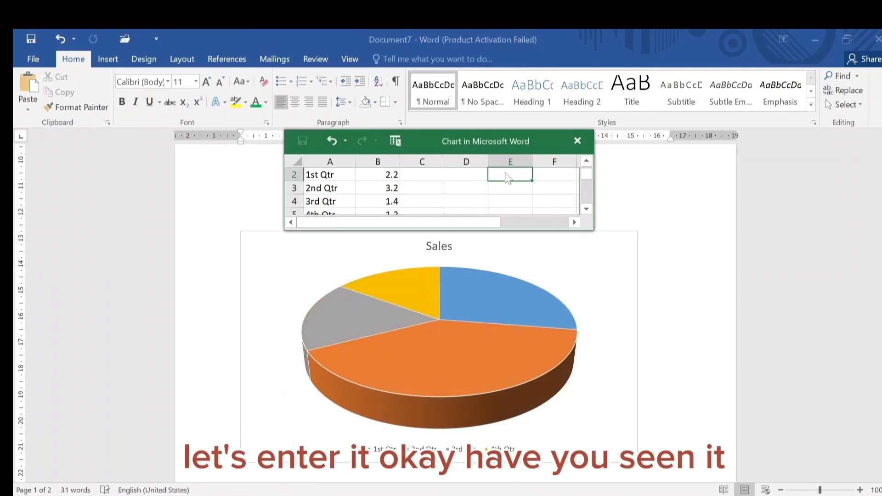
Set the 2nd Qtr sales value to 8.2 in the chart data
{"action": "key", "text": "Return"}
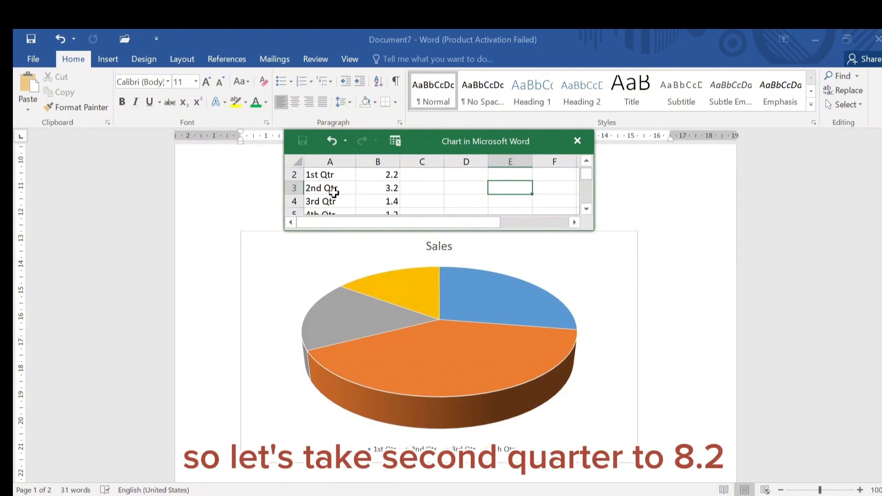
{"action": "double_click", "coordinate": [394, 188]}
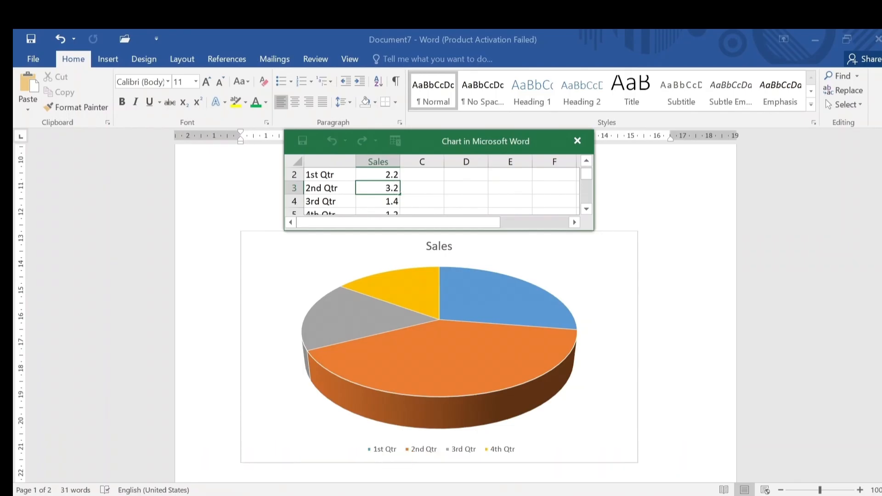
{"action": "left_click_drag", "start_coordinate": [390, 188], "coordinate": [357, 188]}
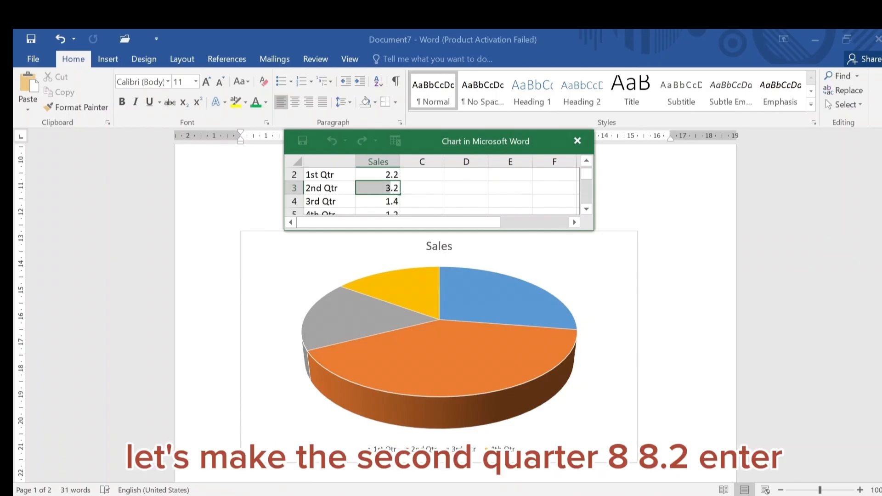
{"action": "type", "text": "8"}
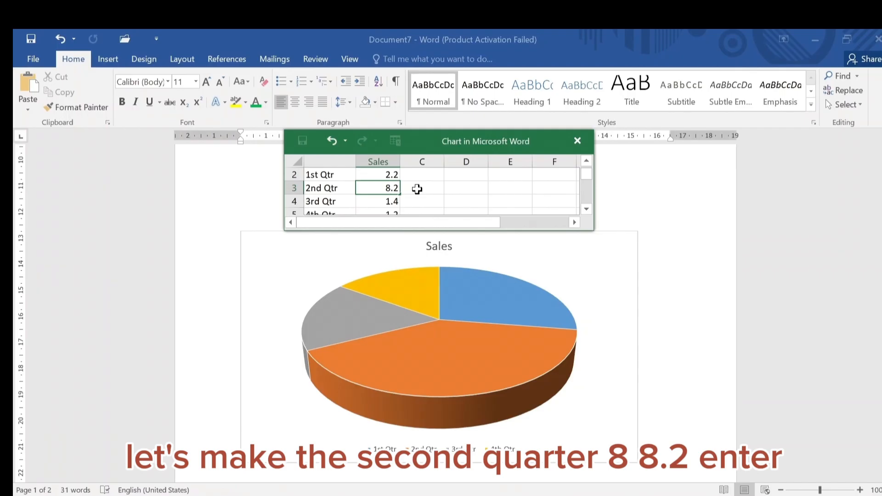
{"action": "key", "text": "Return"}
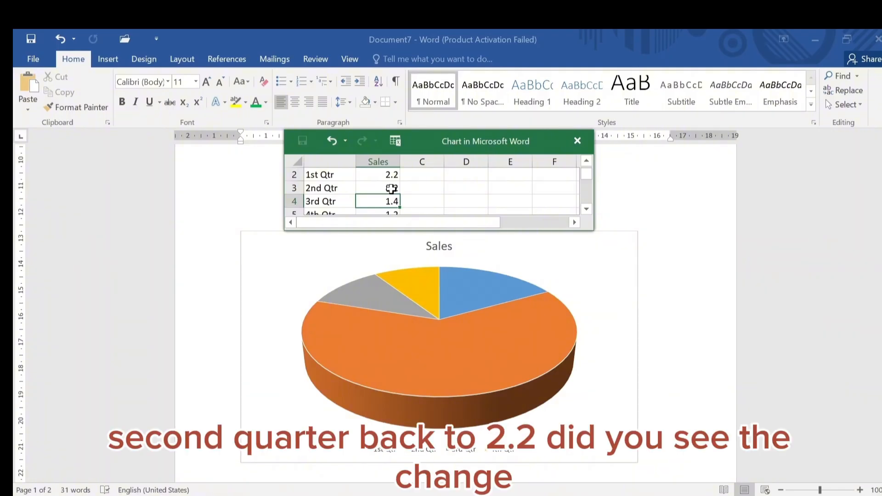
Set the 2nd Qtr sales value to 2.2 in the chart data
{"action": "double_click", "coordinate": [391, 188]}
{"action": "key", "text": "BackSpace"}
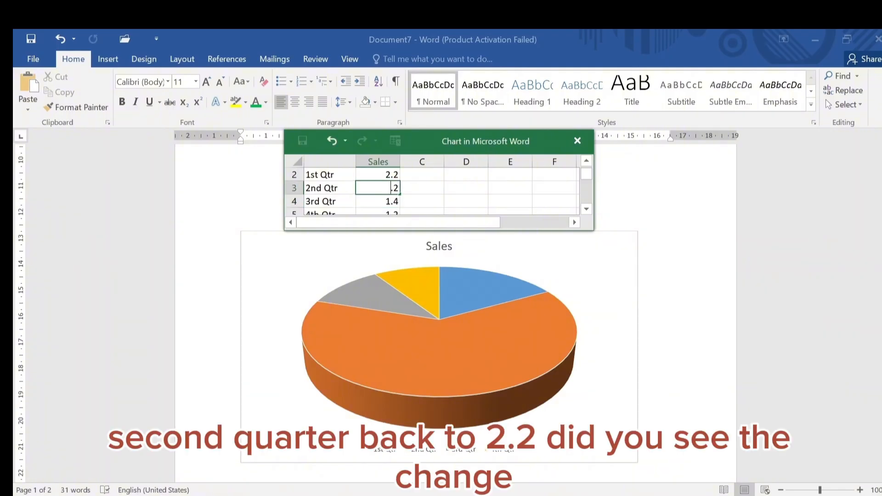
{"action": "type", "text": "2"}
{"action": "key", "text": "Return"}
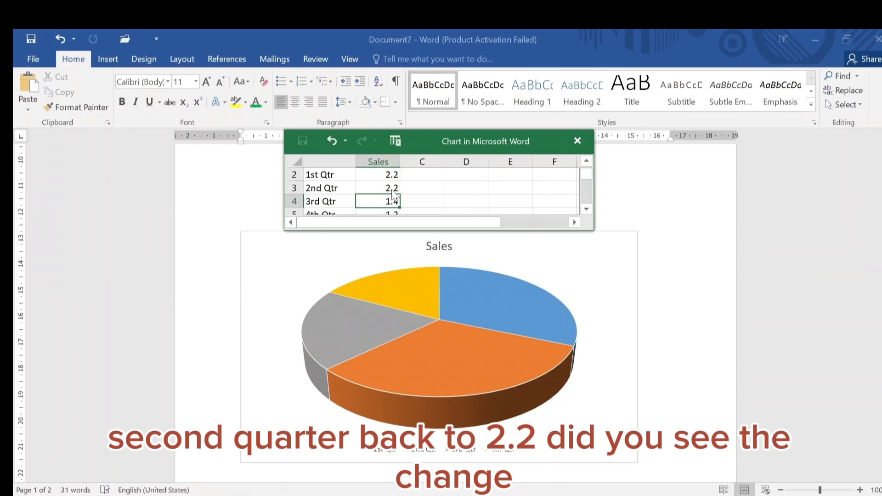
Set the 1st Qtr sales value to 8.2 in the chart data
{"action": "left_click", "coordinate": [390, 175]}
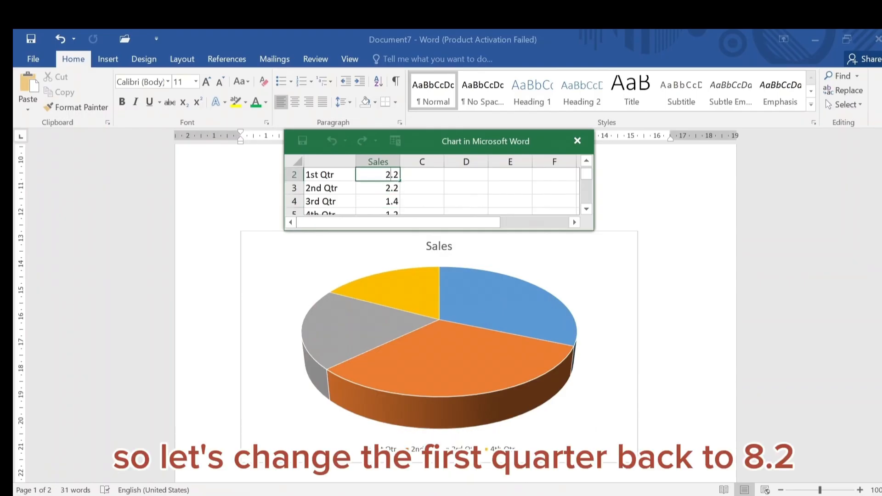
{"action": "key", "text": "BackSpace"}
{"action": "type", "text": "8"}
{"action": "key", "text": "Return"}
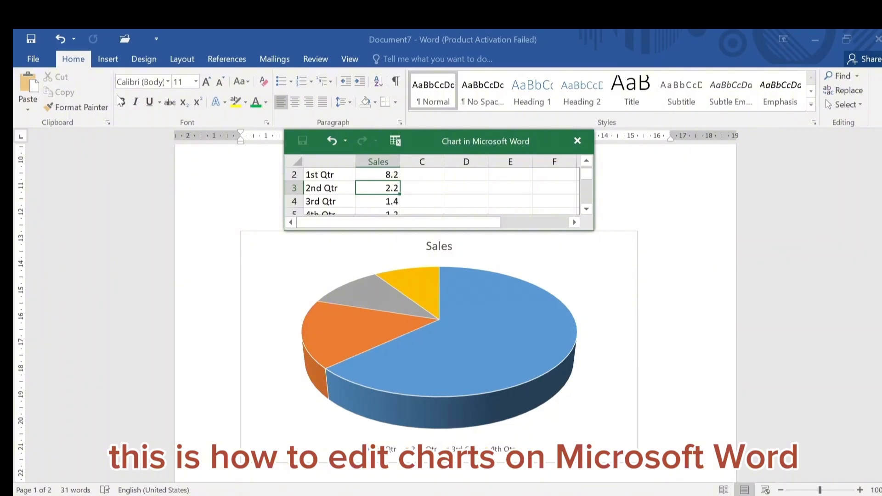
Switch to the first work outline, then to Document6 and select its pie chart
{"action": "mouse_move", "coordinate": [455, 302]}
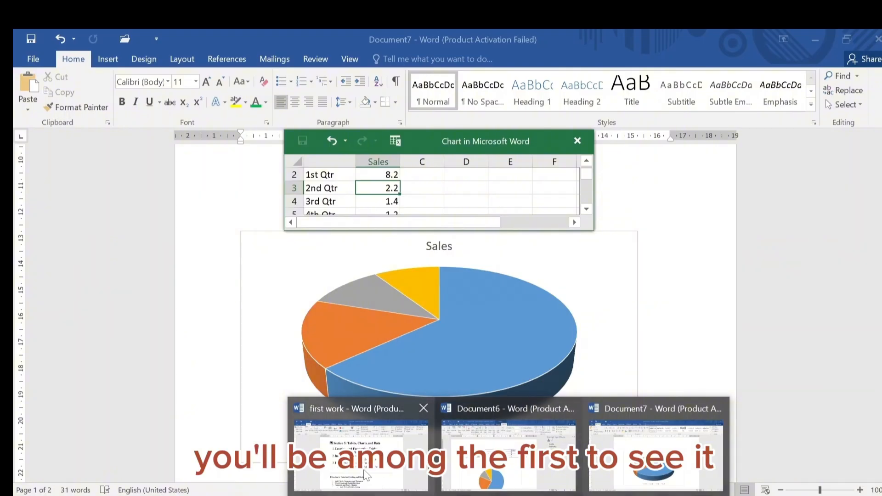
{"action": "left_click", "coordinate": [366, 475]}
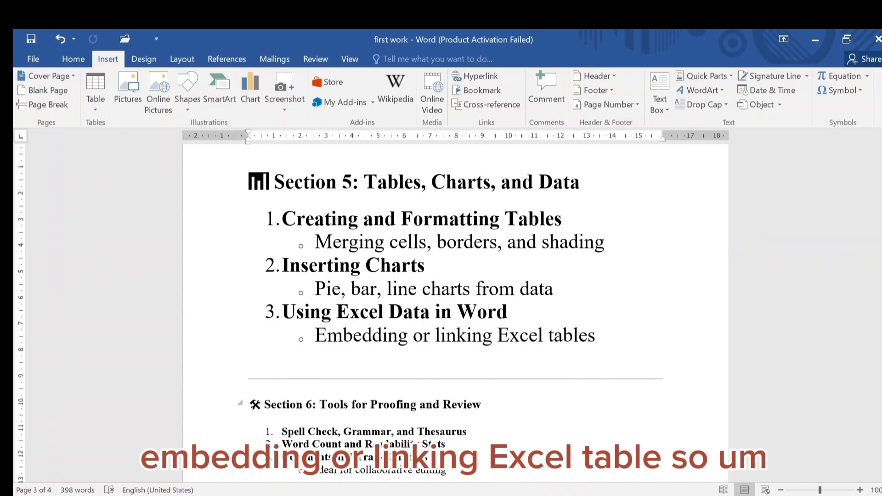
{"action": "mouse_move", "coordinate": [508, 495]}
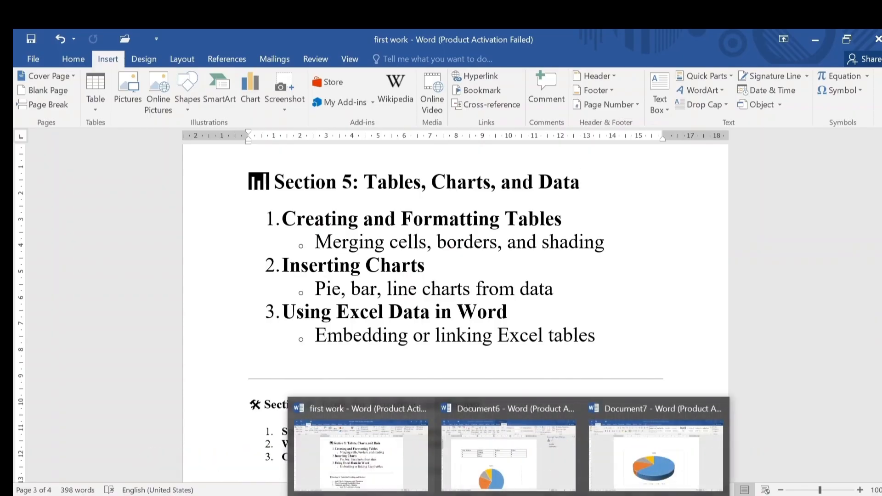
{"action": "left_click", "coordinate": [507, 459]}
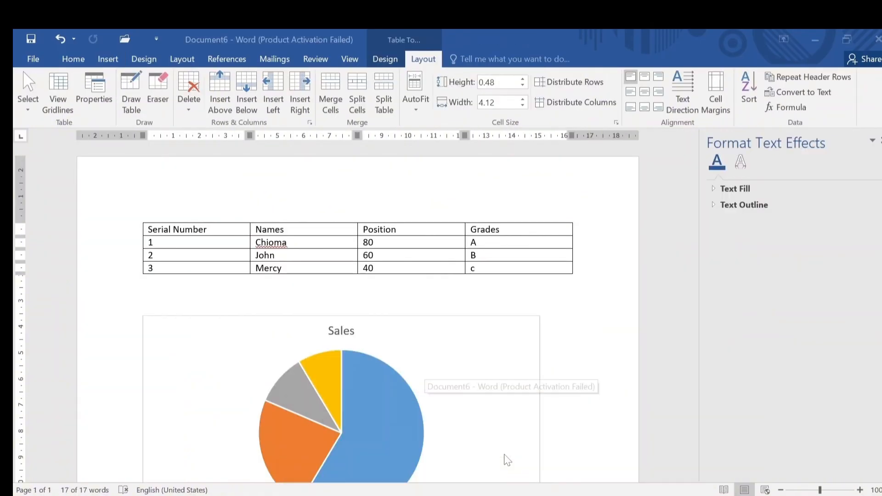
{"action": "left_click", "coordinate": [461, 431]}
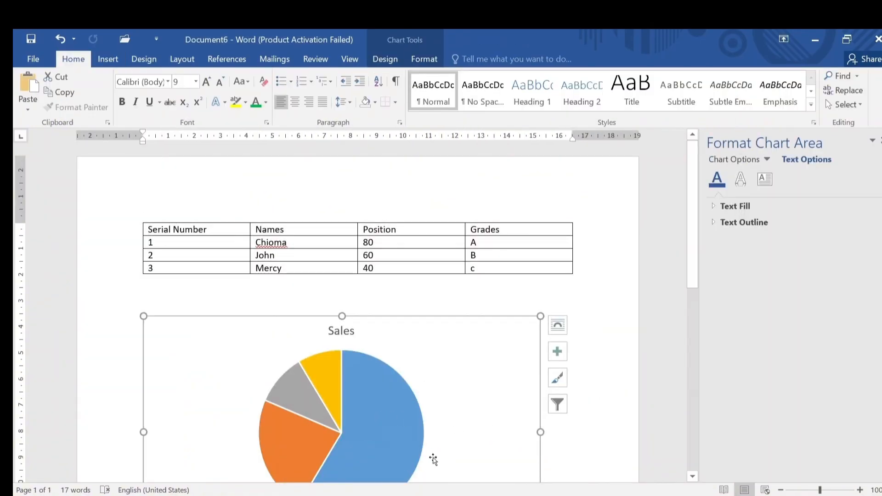
Return to Document7 with the 3-D pie chart and its data sheet
{"action": "mouse_move", "coordinate": [508, 495]}
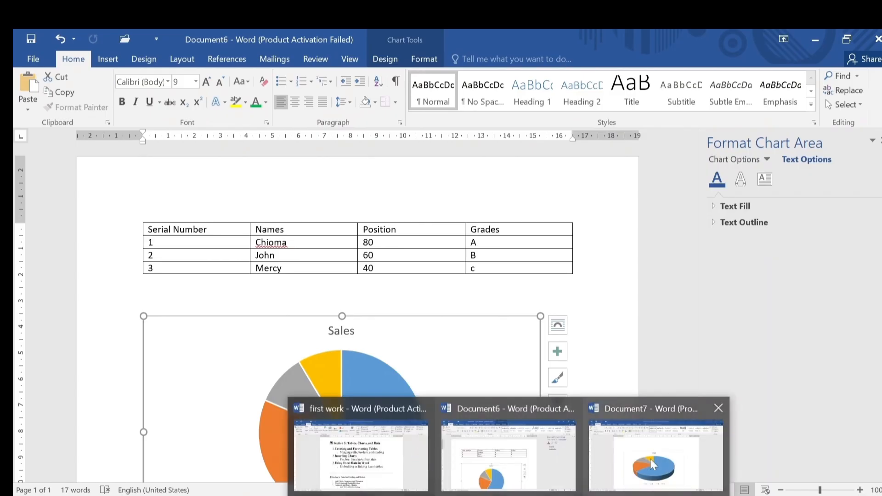
{"action": "left_click", "coordinate": [649, 458]}
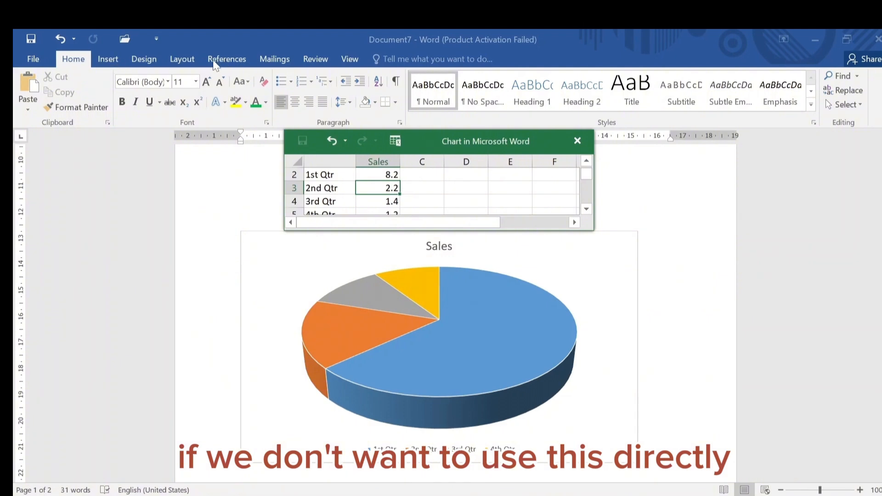
{"action": "left_click", "coordinate": [108, 58]}
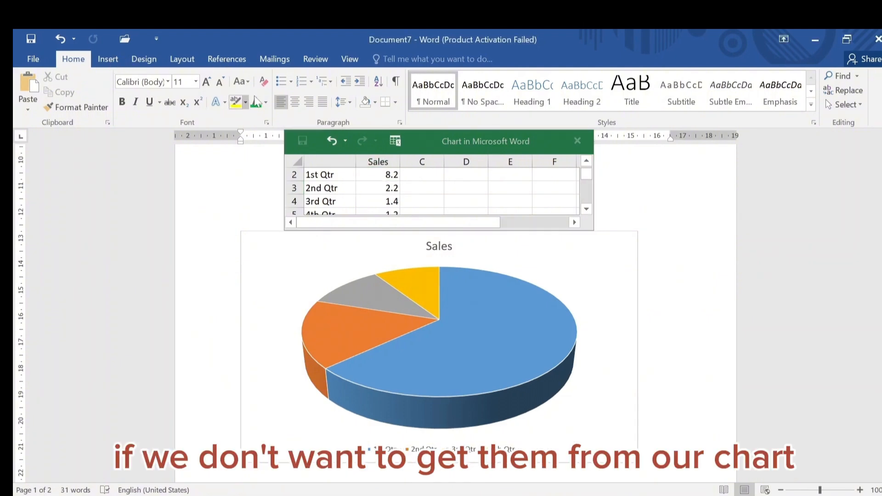
{"action": "left_click", "coordinate": [108, 61]}
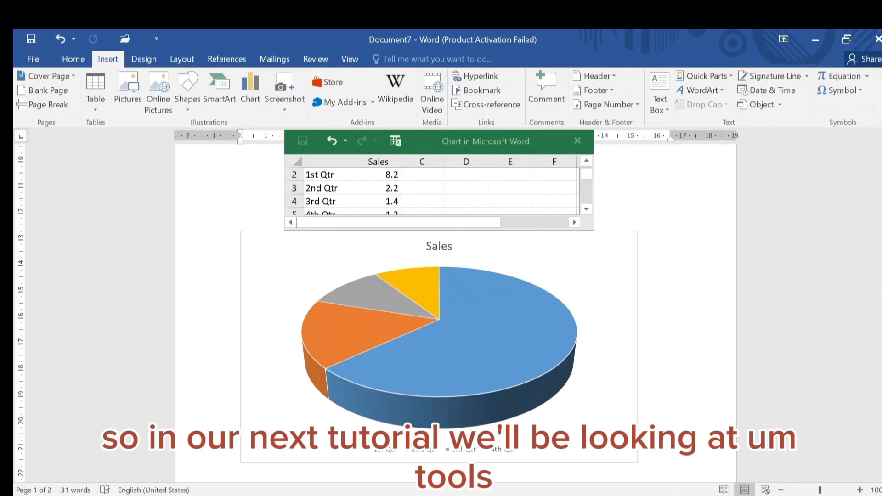
Switch to the first work document and scroll through its section outline
{"action": "mouse_move", "coordinate": [507, 494]}
{"action": "left_click", "coordinate": [376, 470]}
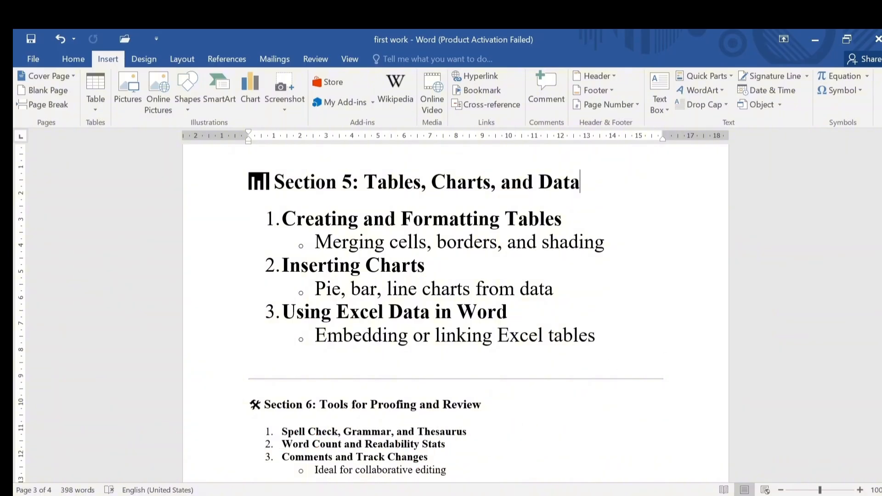
{"action": "left_click_drag", "start_coordinate": [880, 330], "coordinate": [880, 342]}
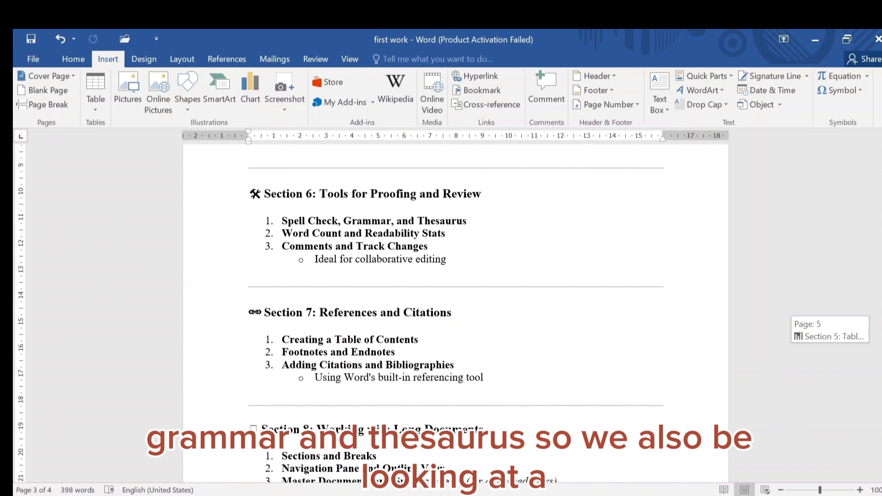
{"action": "left_click_drag", "start_coordinate": [880, 343], "coordinate": [880, 342]}
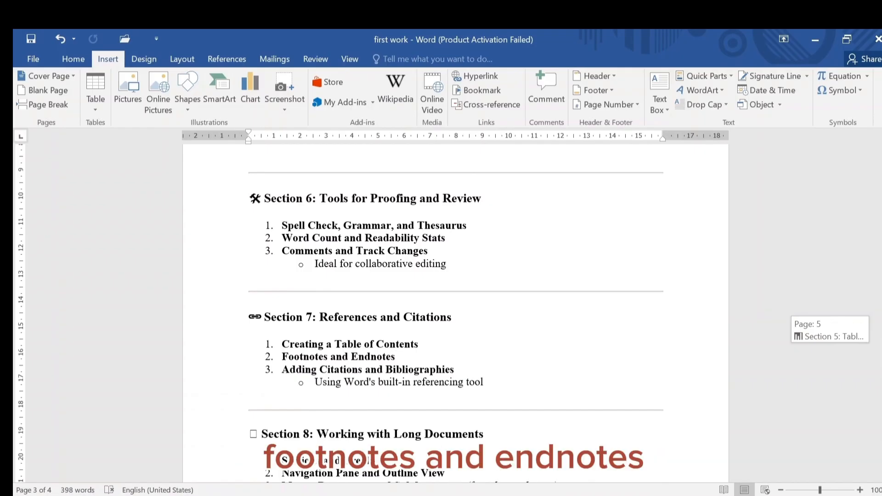
{"action": "scroll", "coordinate": [455, 312], "scroll_direction": "up", "scroll_amount": 3}
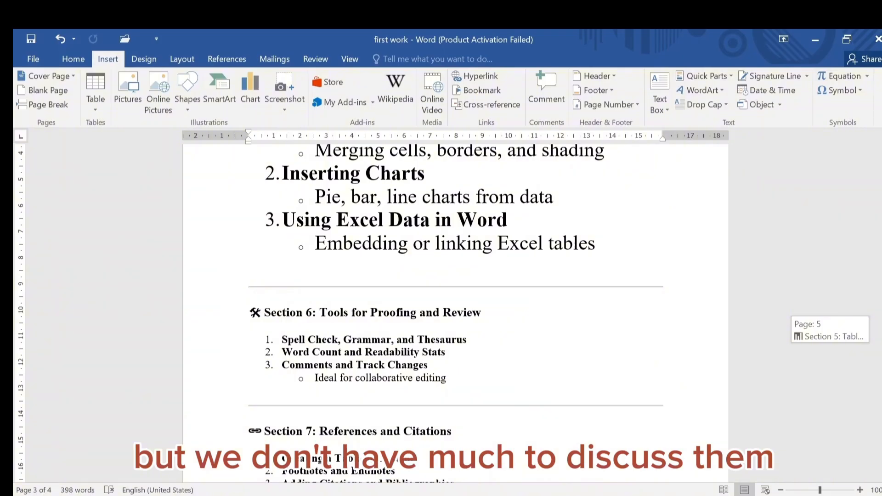
{"action": "scroll", "coordinate": [454, 312], "scroll_direction": "up", "scroll_amount": 2}
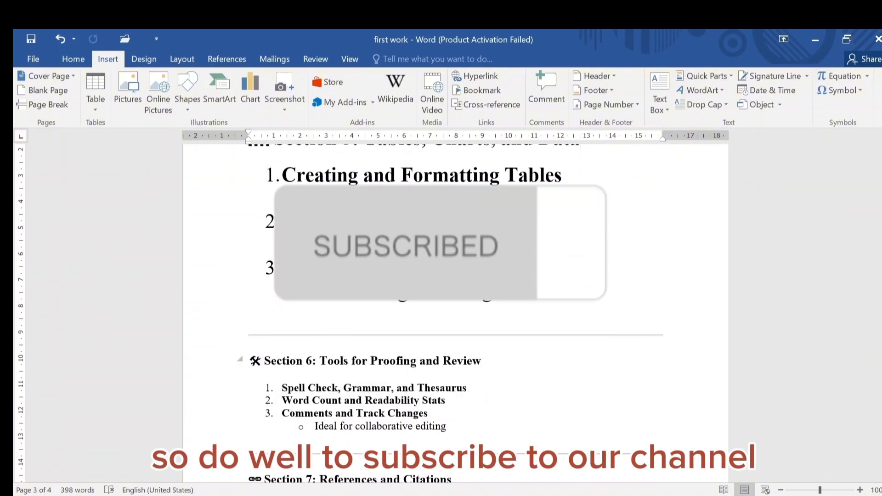